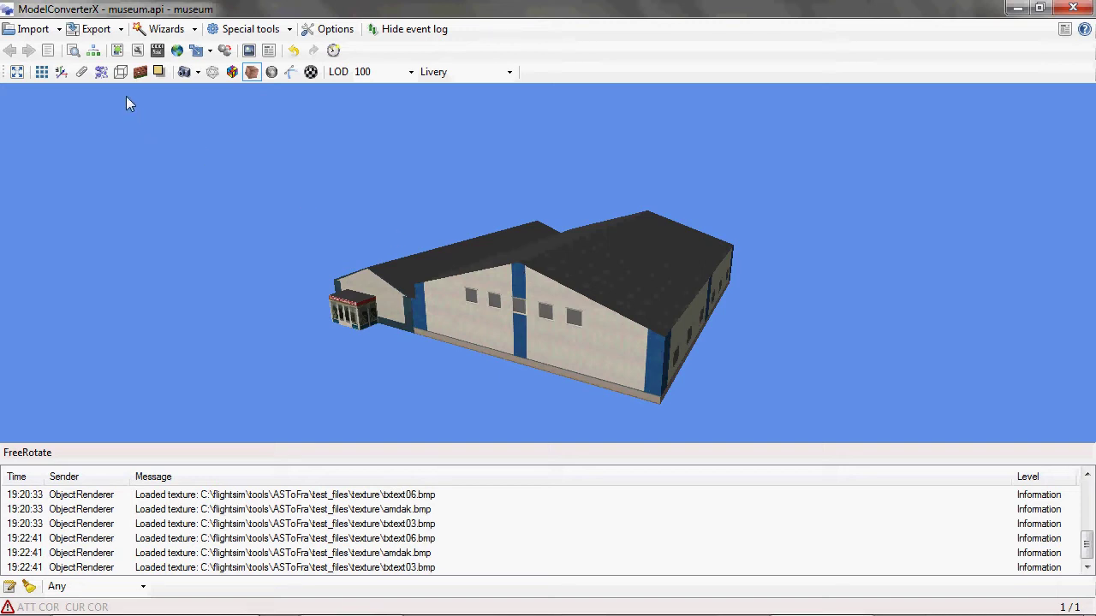
# Open the material list, move the Material Editor aside, and display the amdak material's properties.
pyautogui.click(117, 53)
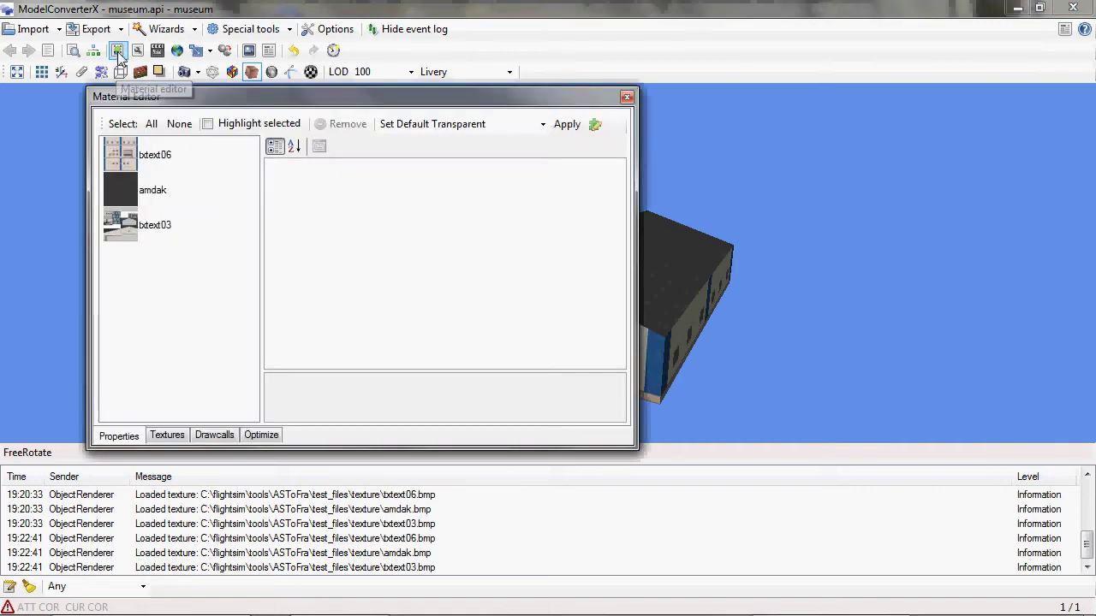
pyautogui.moveTo(336, 104); pyautogui.dragTo(584, 137)
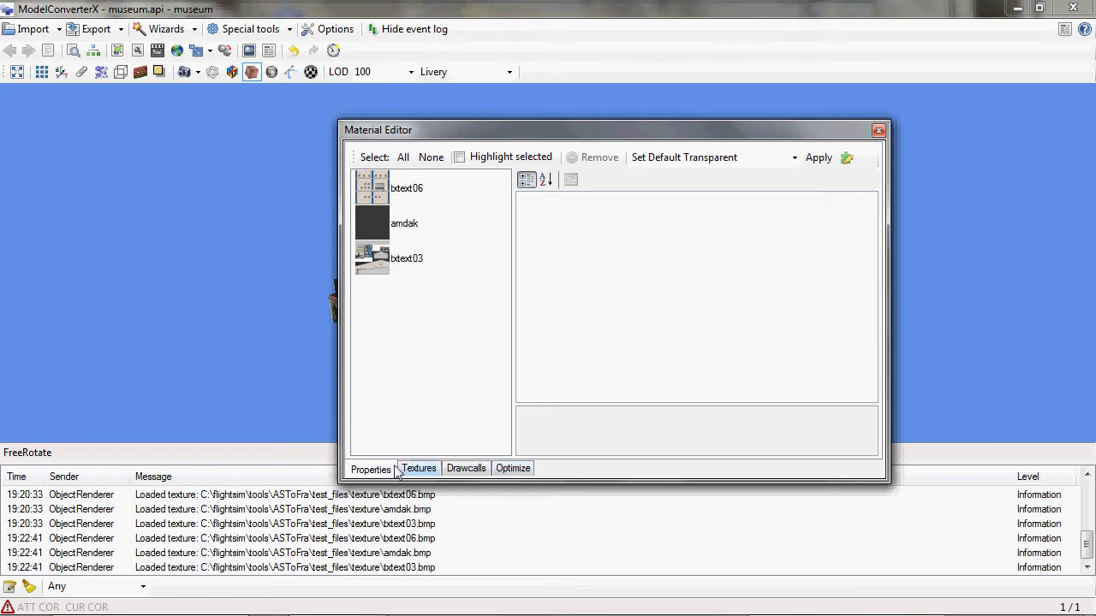
pyautogui.click(406, 225)
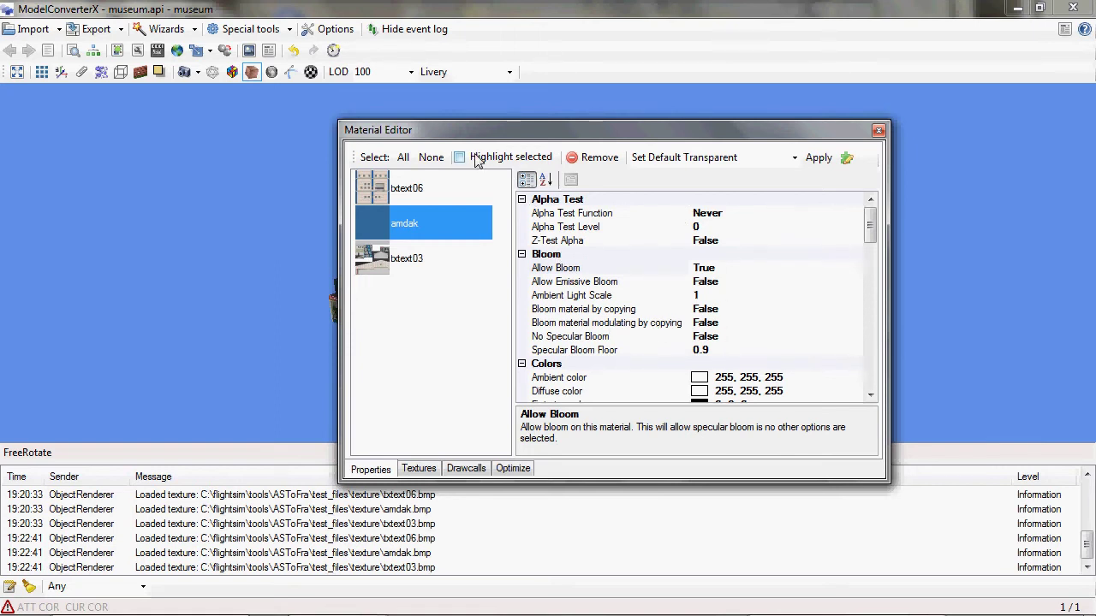
pyautogui.moveTo(486, 134); pyautogui.dragTo(667, 194)
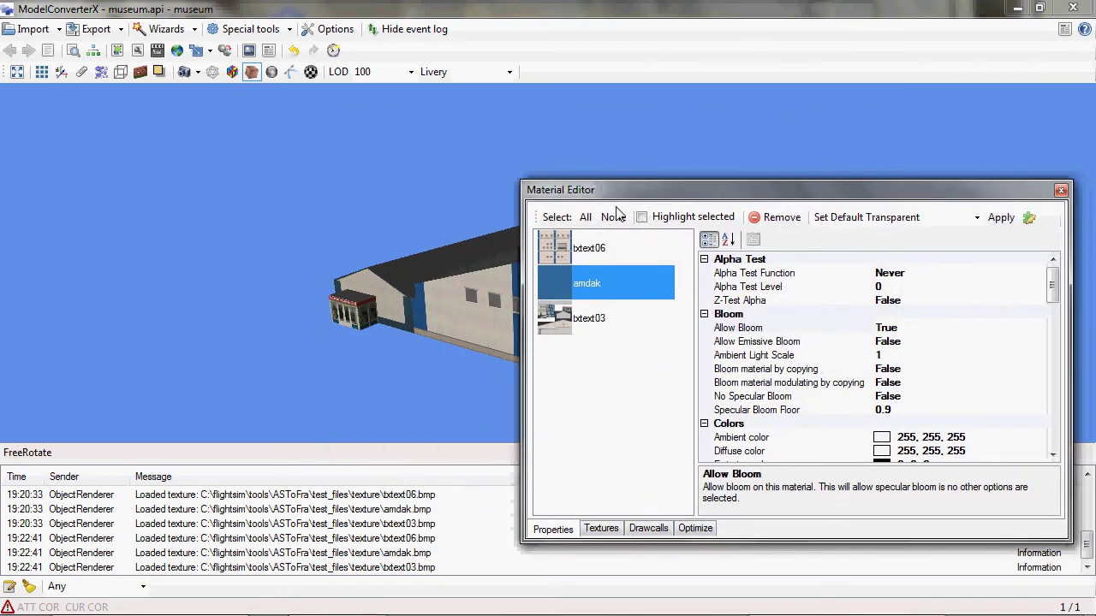
pyautogui.click(642, 217)
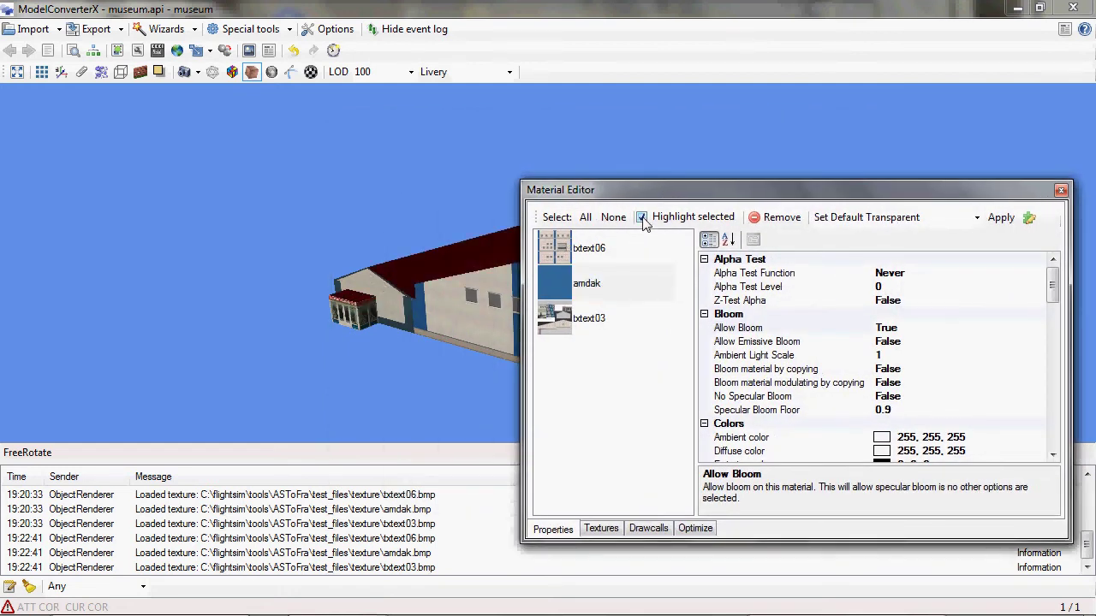
pyautogui.click(643, 219)
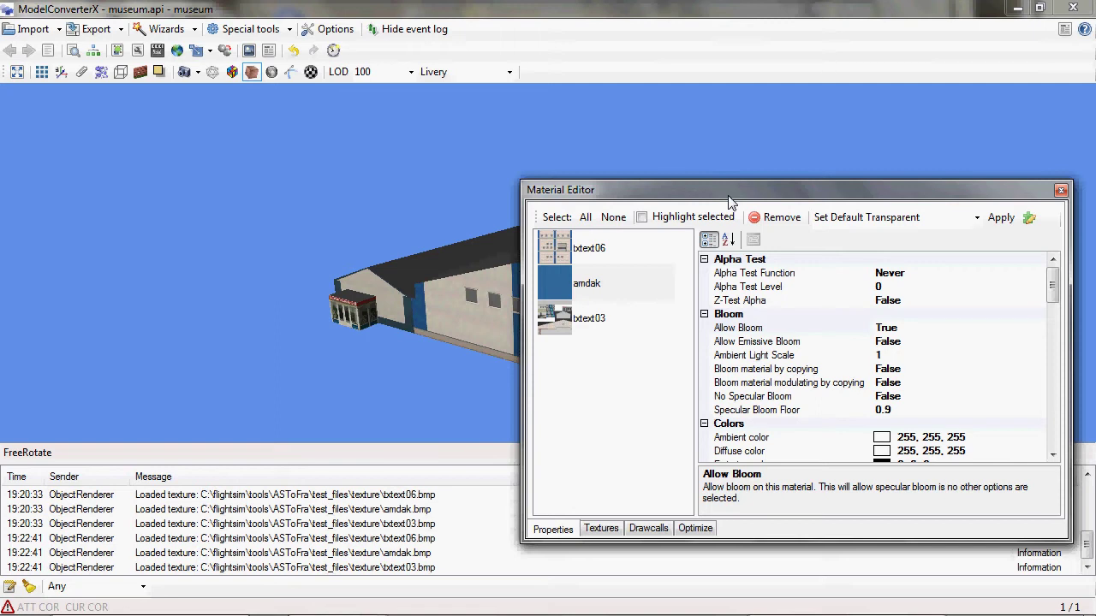
pyautogui.click(585, 251)
pyautogui.keyDown('ctrl'); pyautogui.click(589, 318); pyautogui.keyUp('ctrl')
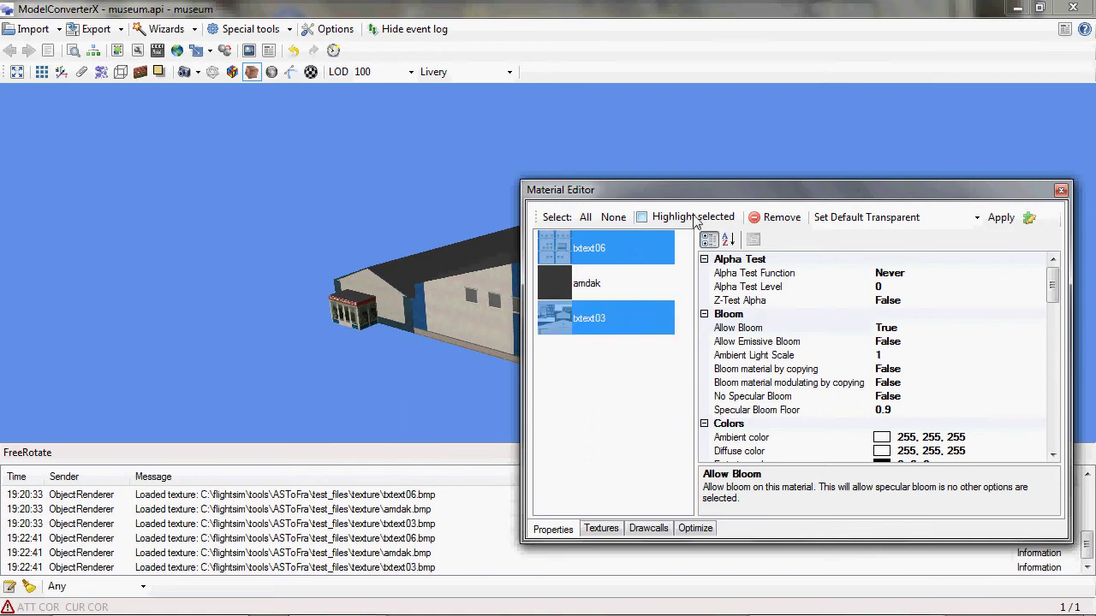
pyautogui.click(671, 220)
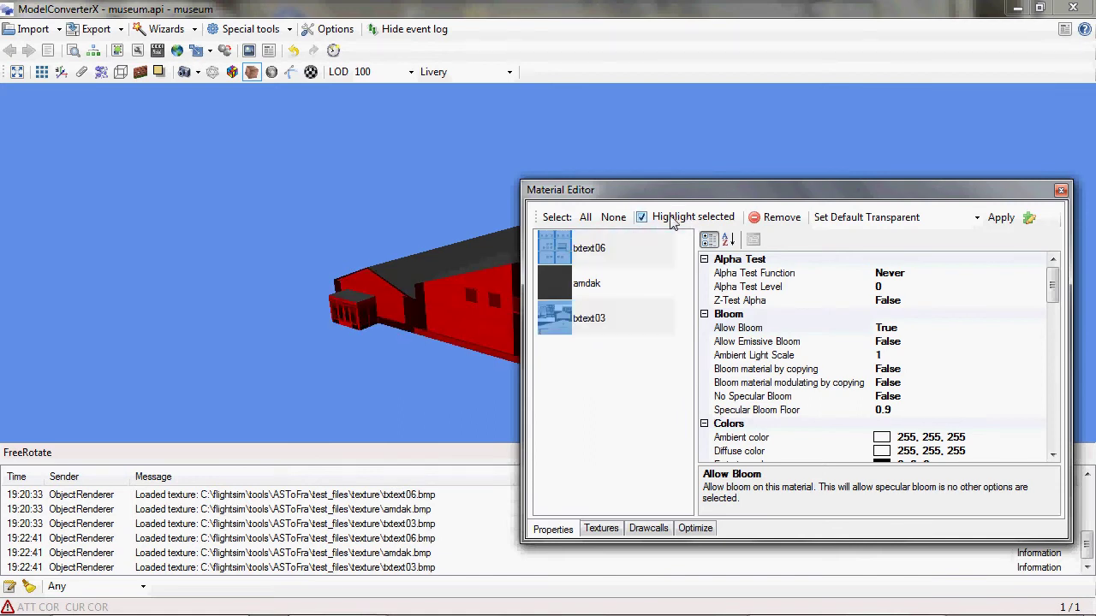
pyautogui.click(620, 324)
pyautogui.keyDown('ctrl'); pyautogui.click(604, 319); pyautogui.keyUp('ctrl')
pyautogui.click(593, 259)
pyautogui.keyDown('shift'); pyautogui.click(597, 324); pyautogui.keyUp('shift')
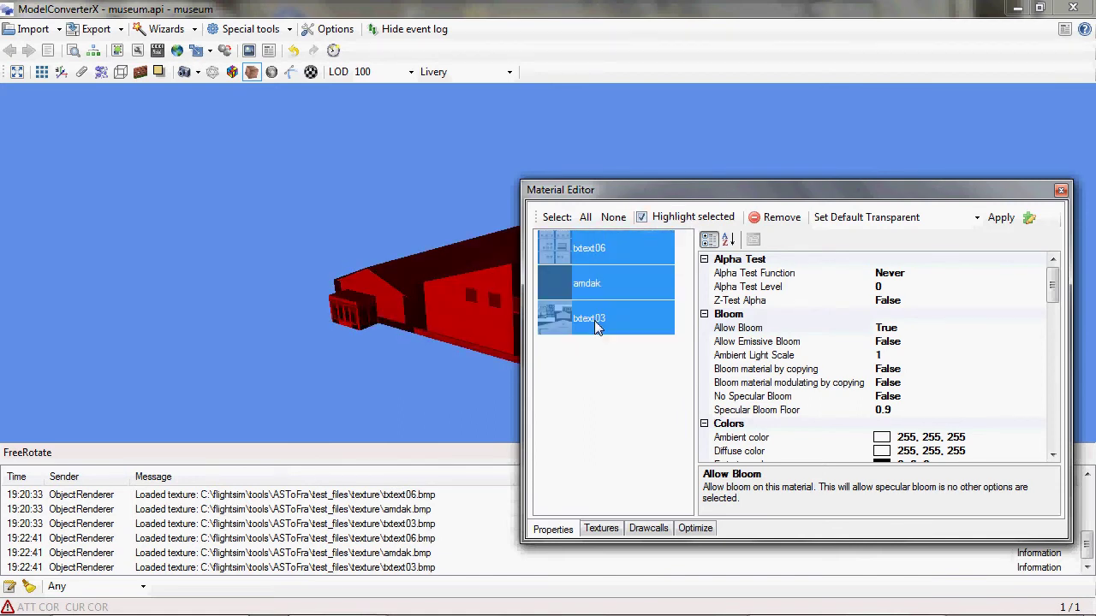
pyautogui.keyDown('ctrl'); pyautogui.click(595, 288); pyautogui.keyUp('ctrl')
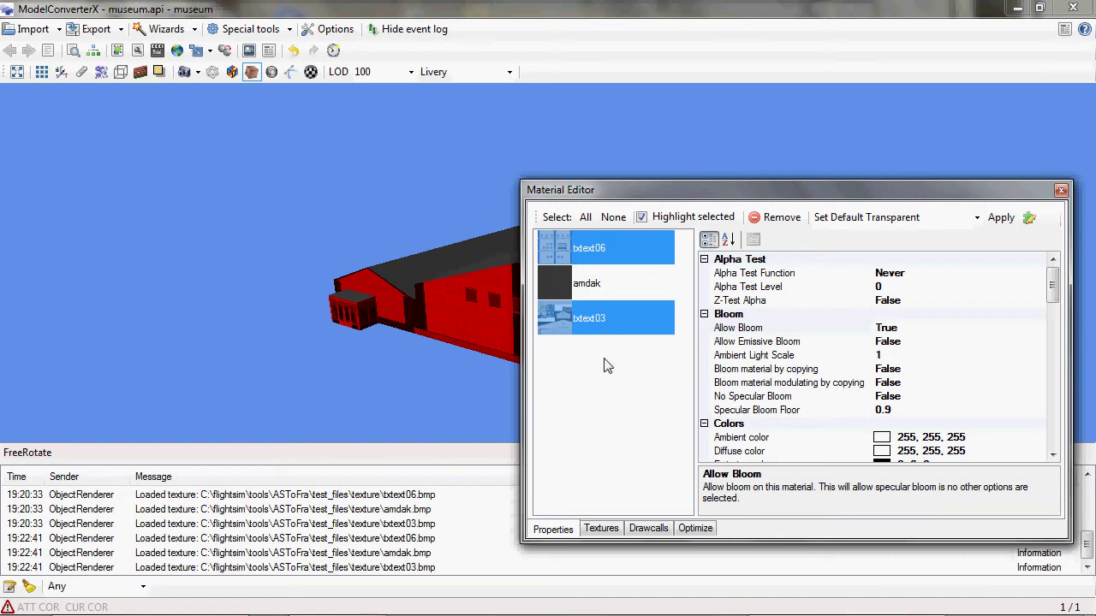
pyautogui.click(641, 218)
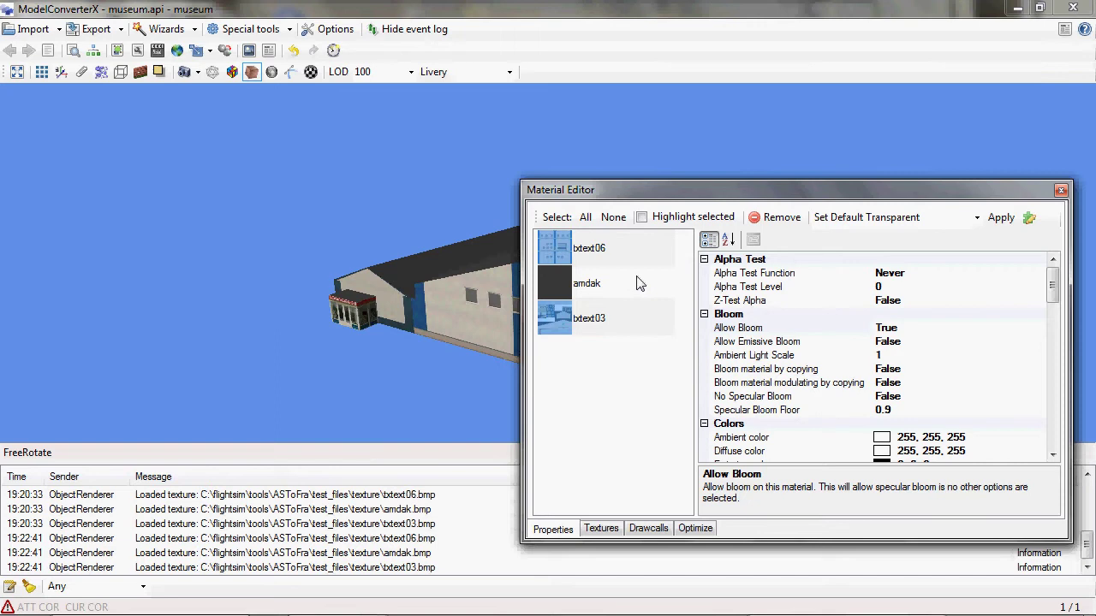
# Check the material template dropdown without changing it, then open the Material Template Editor.
pyautogui.click(977, 219)
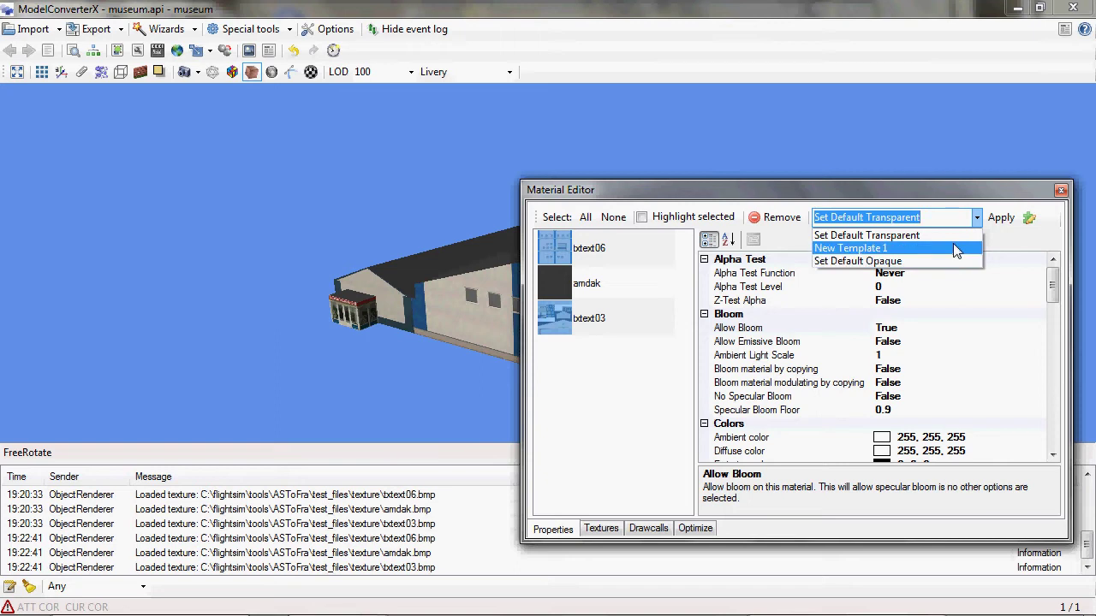
pyautogui.click(989, 196)
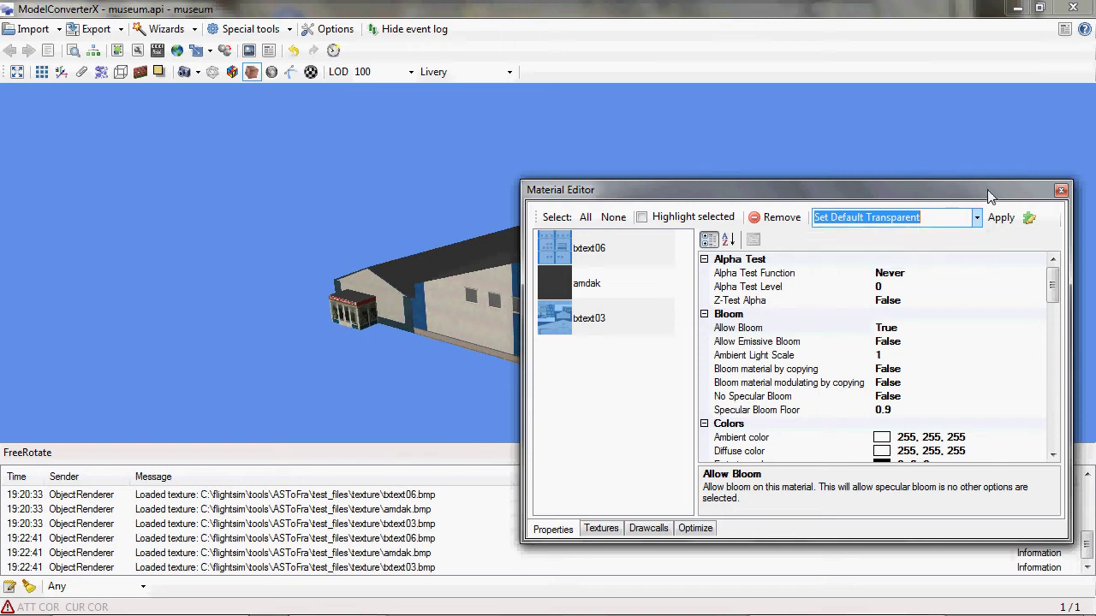
pyautogui.click(1029, 220)
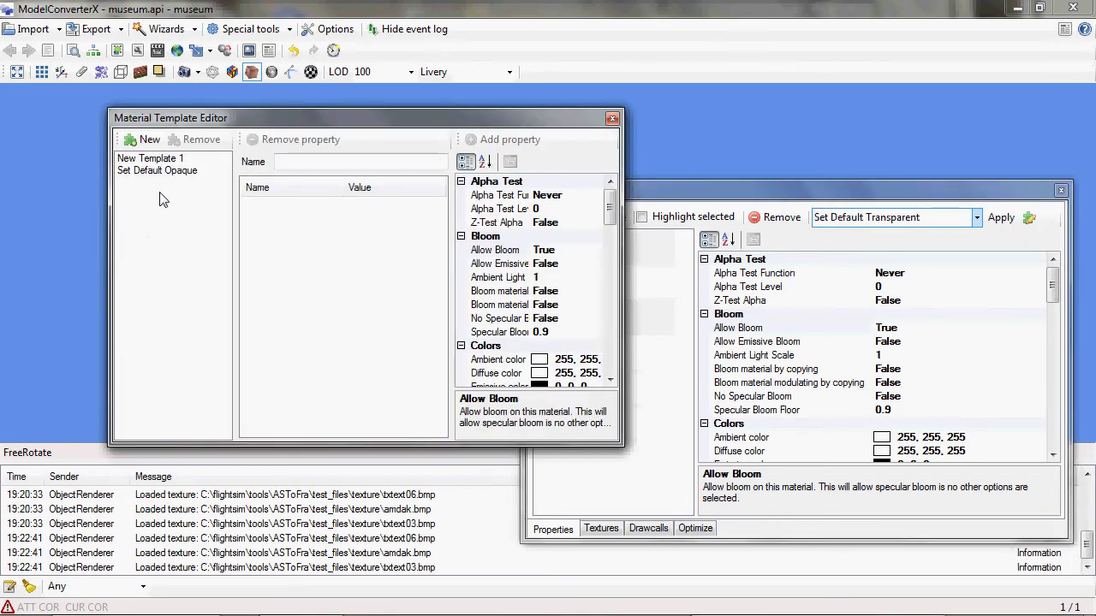
# Select New Template 1 in the template list to edit its empty property list.
pyautogui.click(171, 160)
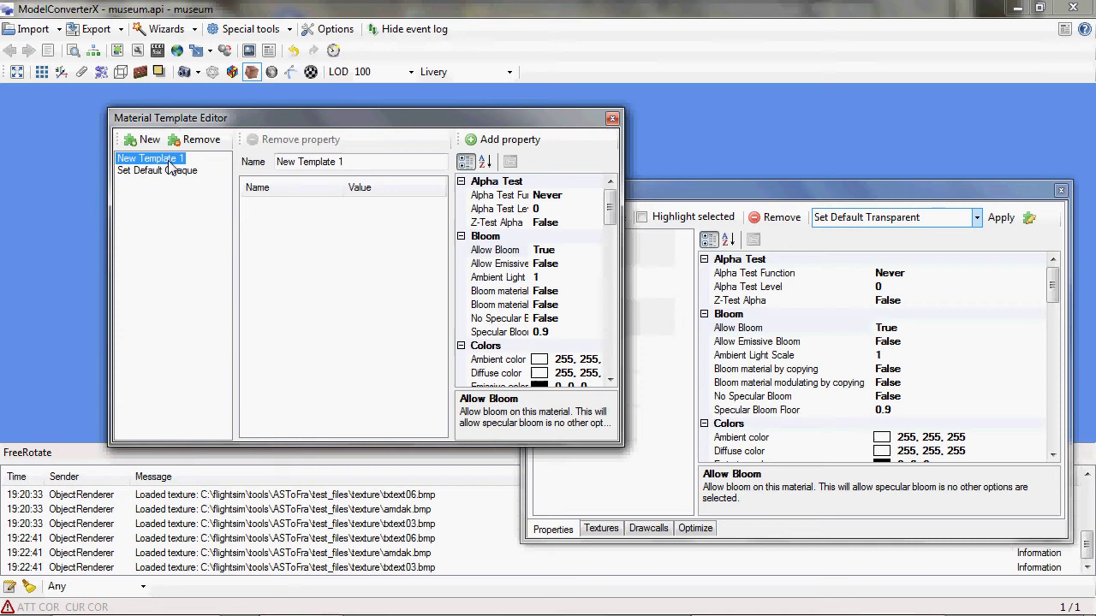
# Rename the template to 'Reflection rain' and add precipitation Take into account set to True.
pyautogui.moveTo(377, 162); pyautogui.dragTo(263, 162)
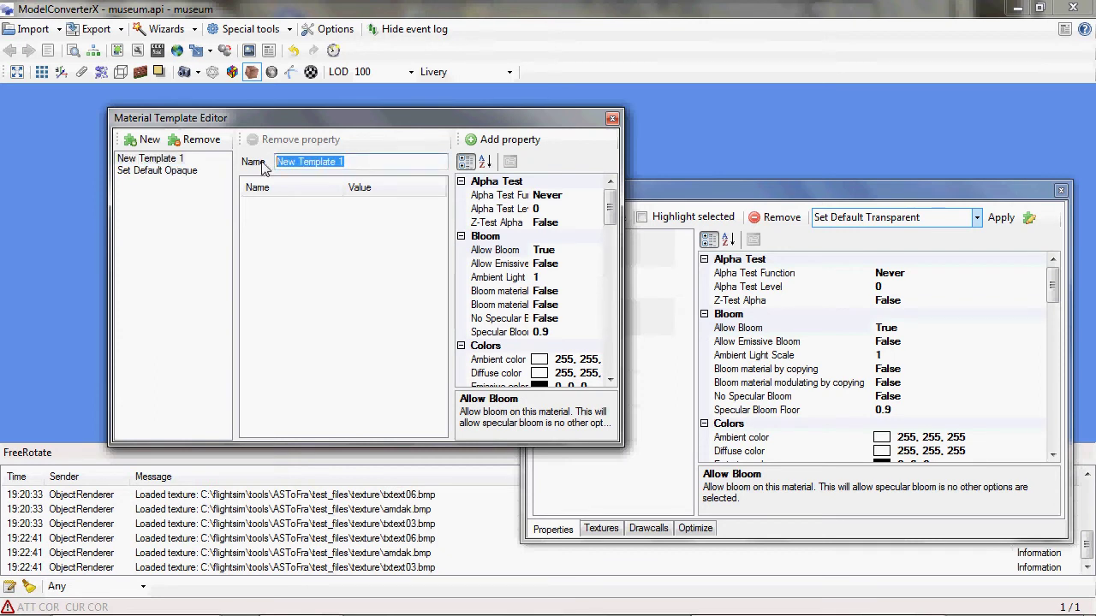
pyautogui.write('Re')
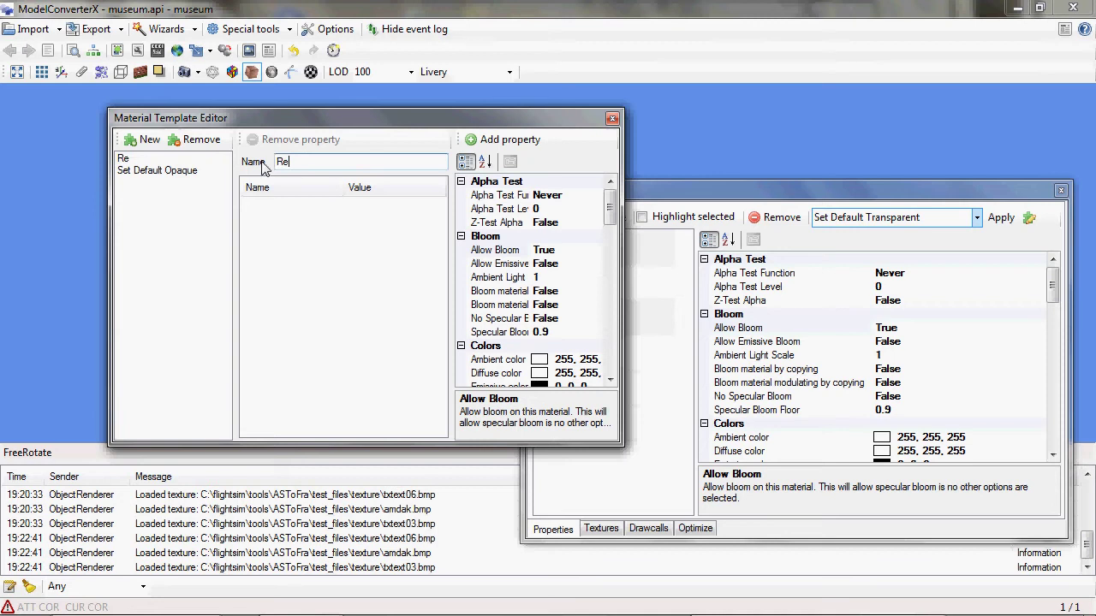
pyautogui.write('flection rain')
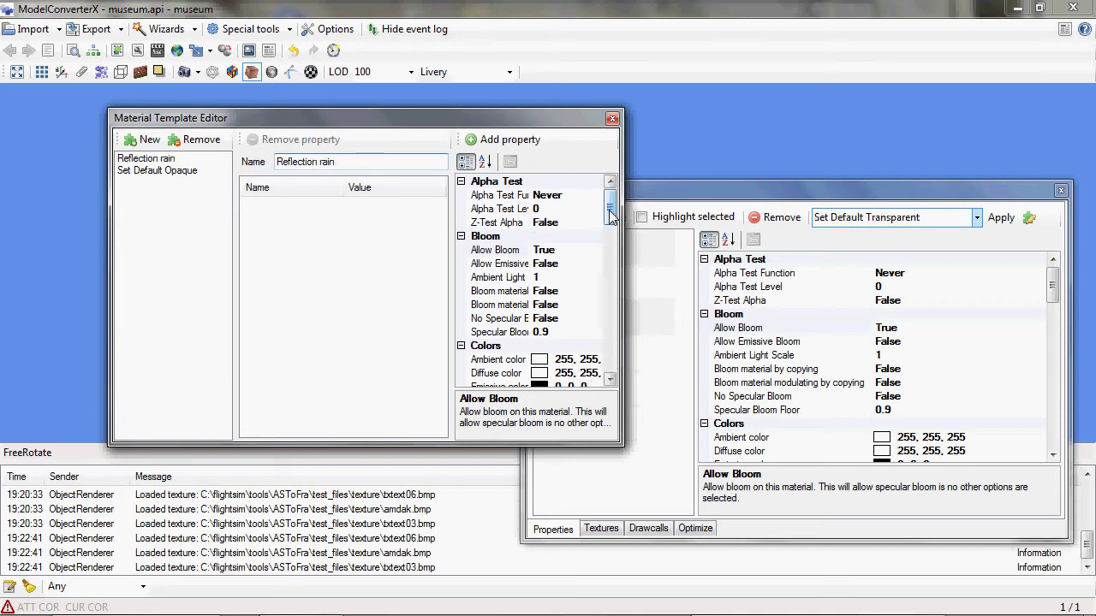
pyautogui.moveTo(611, 217); pyautogui.dragTo(610, 320)
pyautogui.click(589, 291)
pyautogui.click(595, 292)
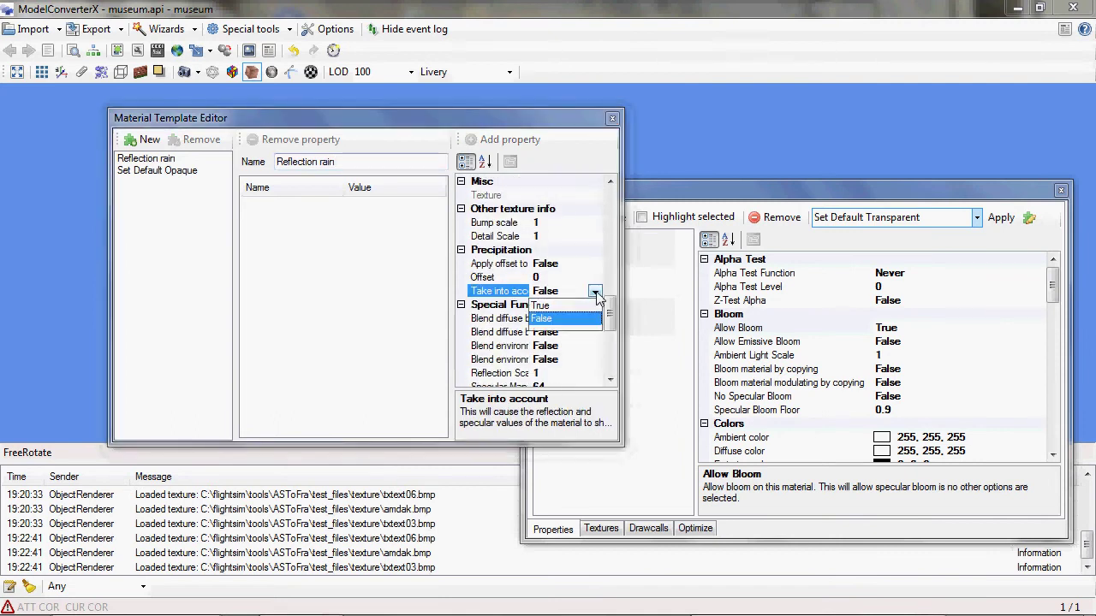
pyautogui.click(547, 305)
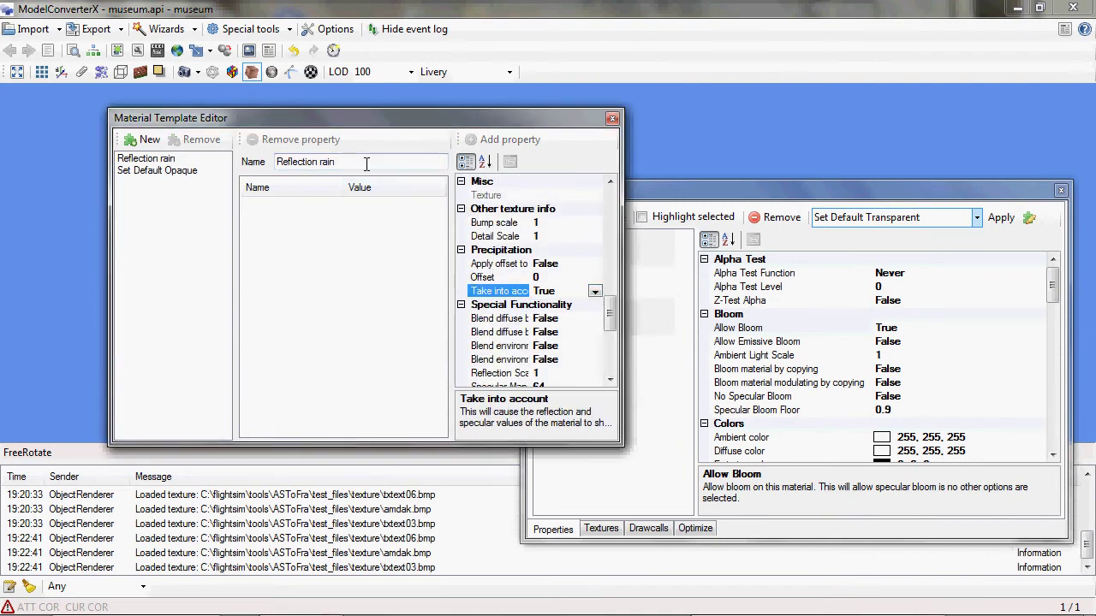
pyautogui.click(159, 163)
pyautogui.click(531, 142)
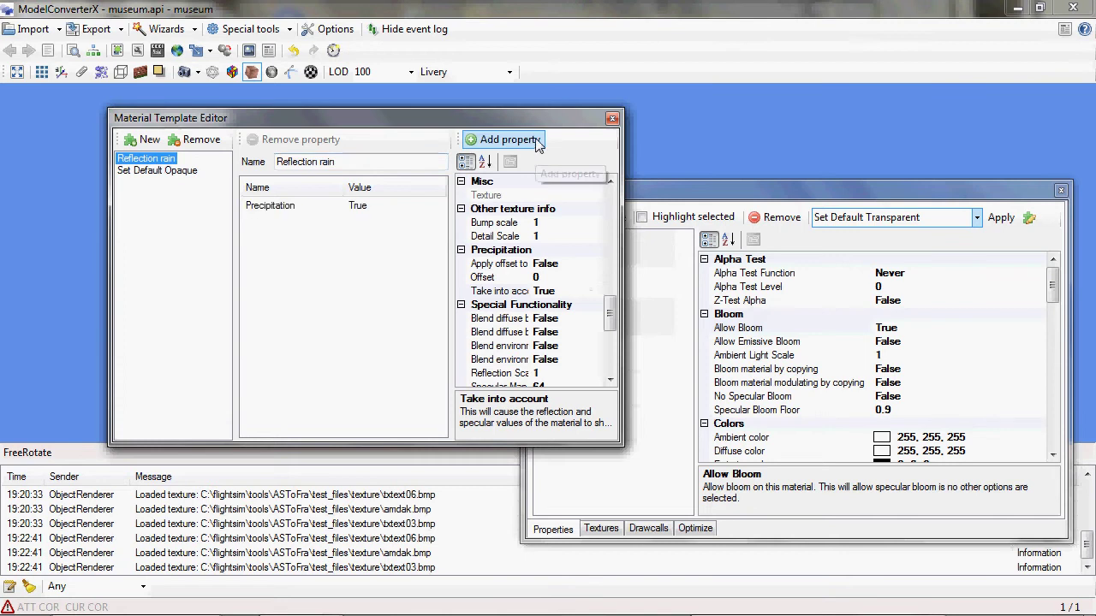
# Add Apply offset to start True and a precipitation Offset of 30, then close the editor.
pyautogui.click(591, 265)
pyautogui.click(595, 264)
pyautogui.click(584, 286)
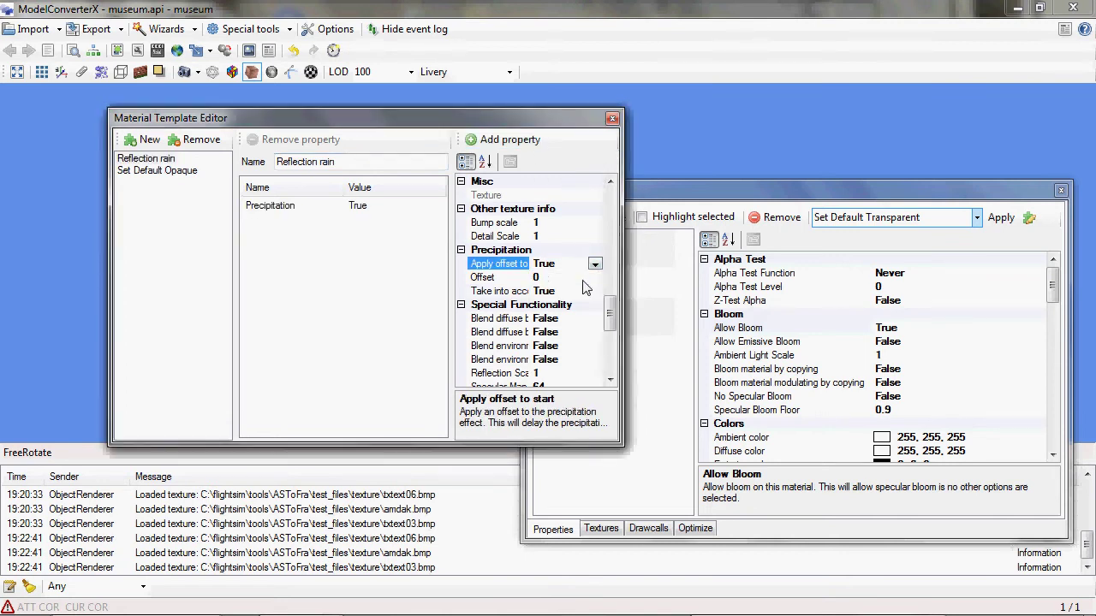
pyautogui.click(492, 141)
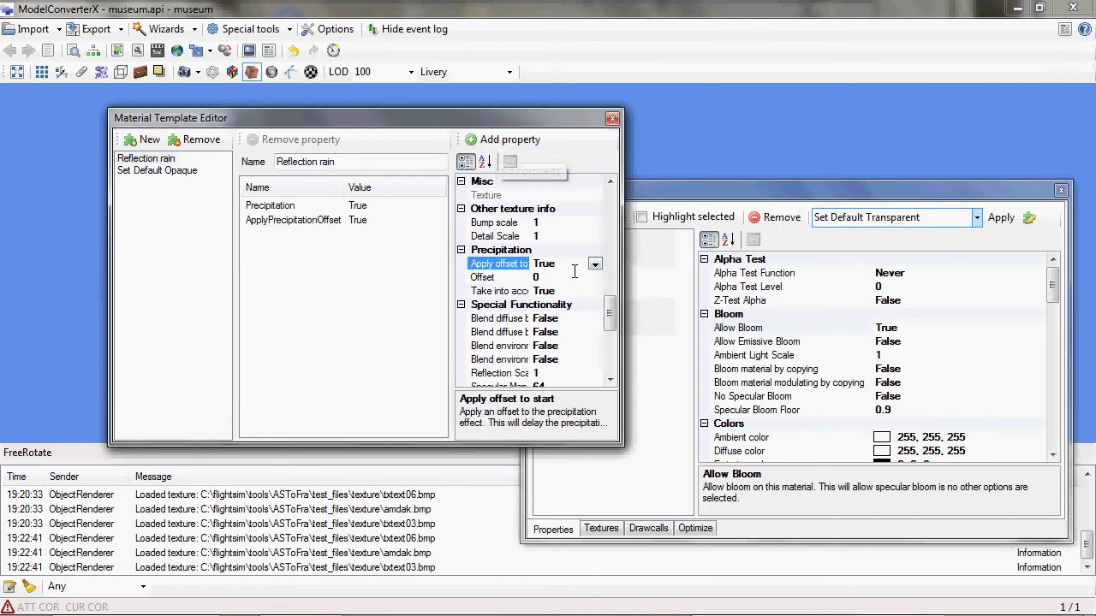
pyautogui.click(565, 278)
pyautogui.press('BackSpace')
pyautogui.write('30')
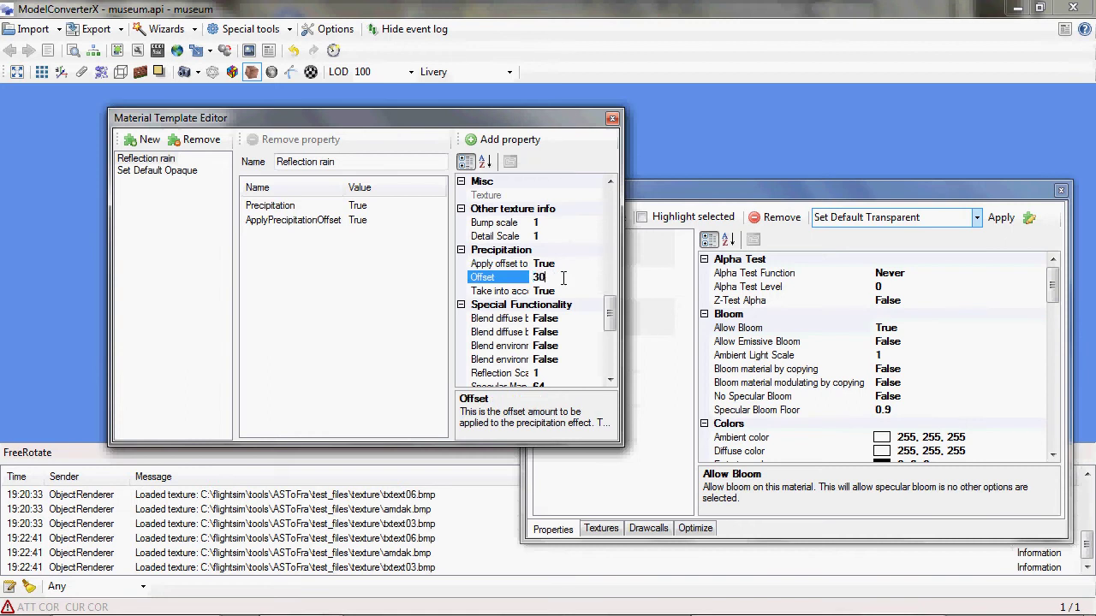
pyautogui.click(520, 140)
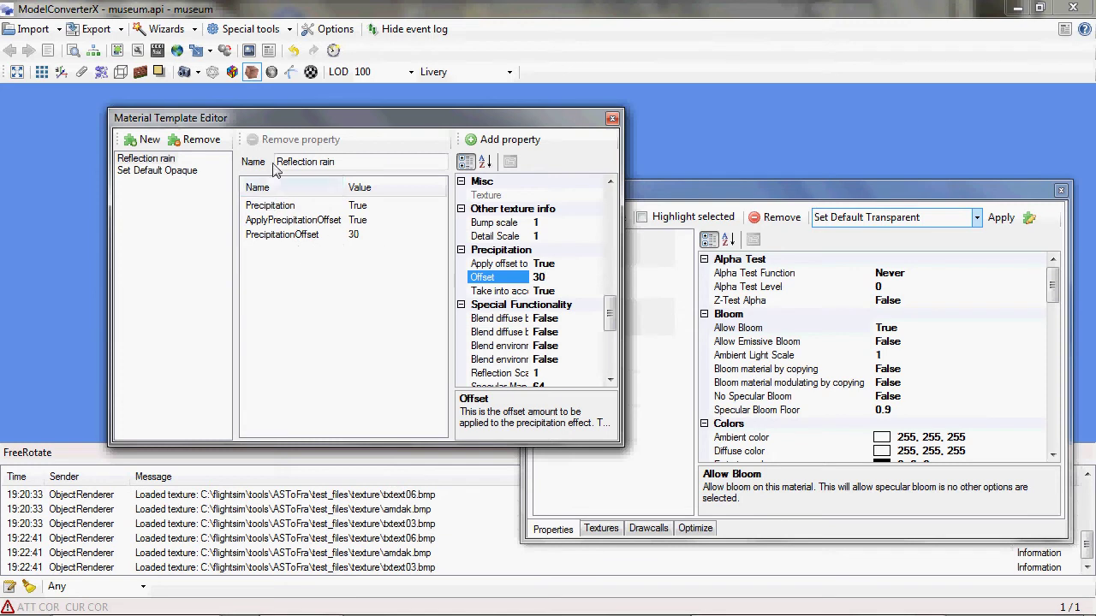
pyautogui.click(612, 118)
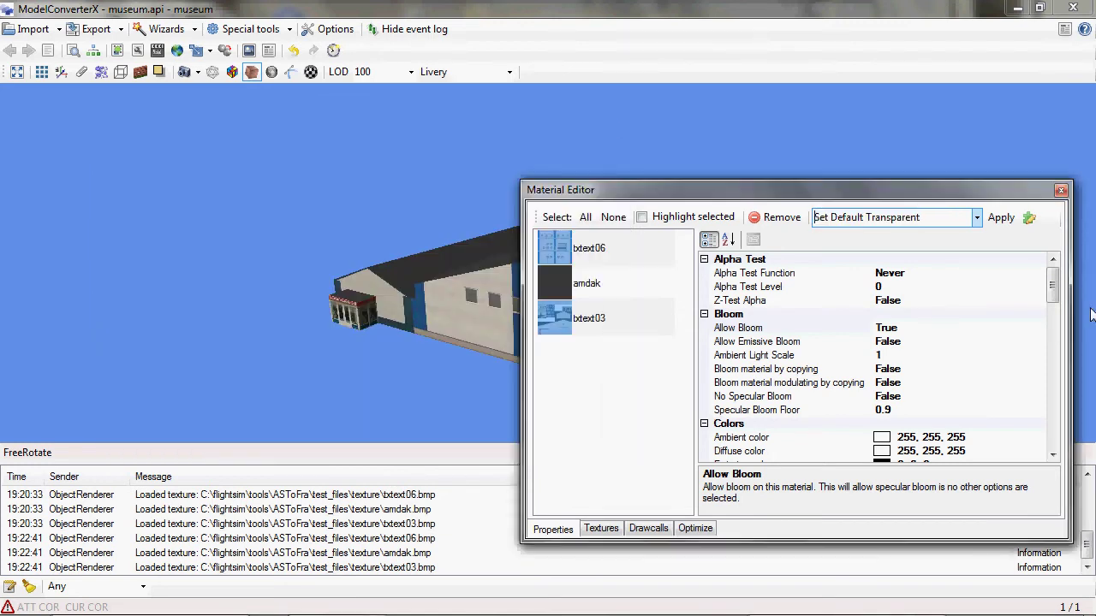
# Apply the Reflection rain template to the amdak roof material.
pyautogui.click(623, 288)
pyautogui.click(975, 217)
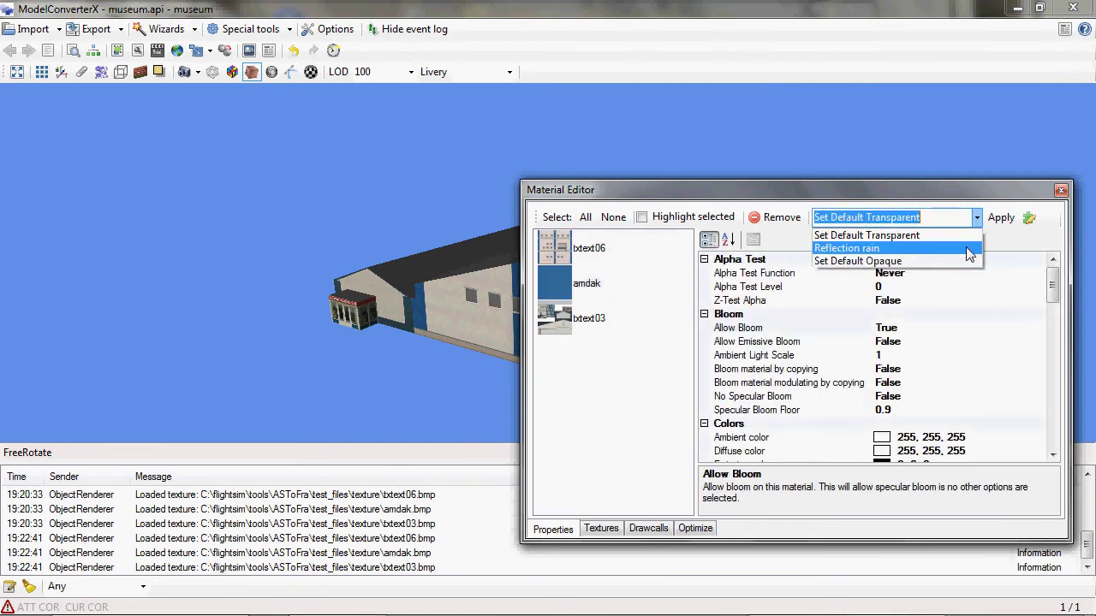
pyautogui.click(966, 248)
pyautogui.moveTo(1052, 287); pyautogui.dragTo(1054, 390)
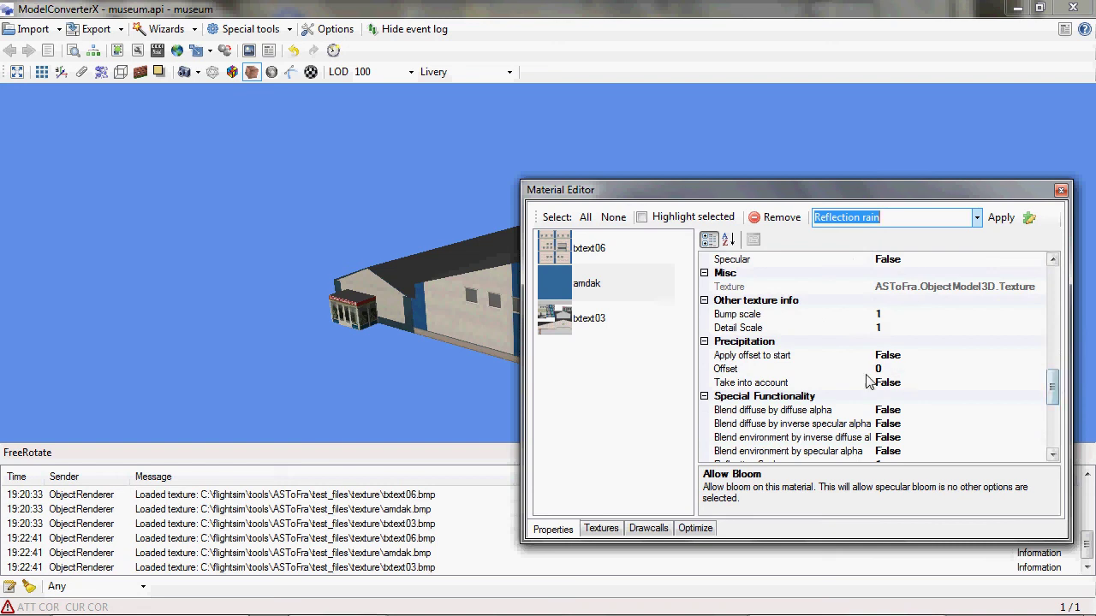
pyautogui.click(999, 219)
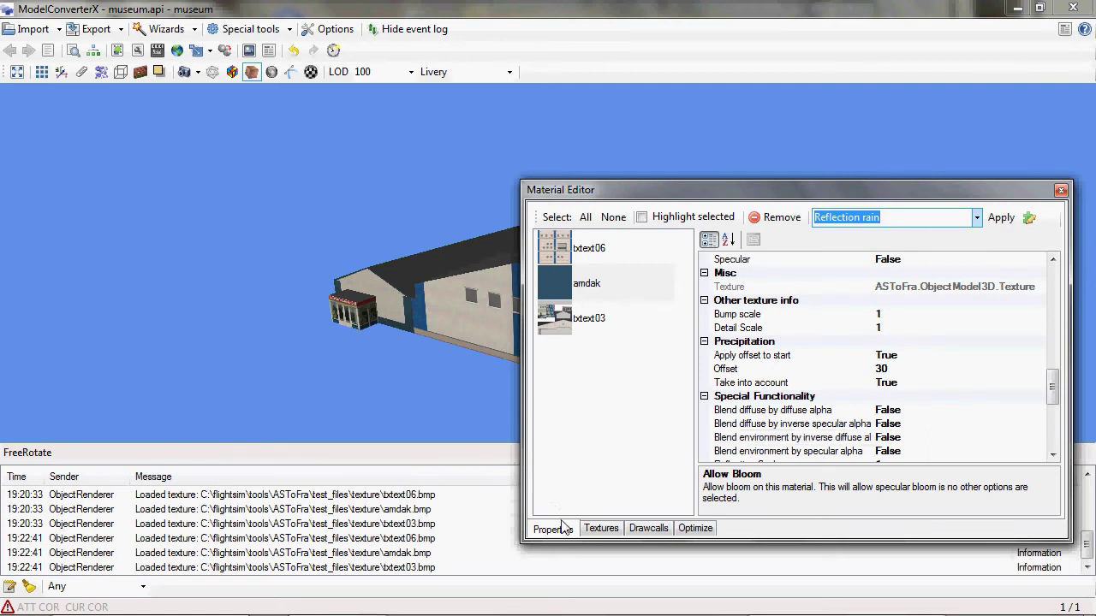
# Show the Textures tab with amdak, txtext03 and txtext06 BMPs and review the Update textures options.
pyautogui.click(602, 529)
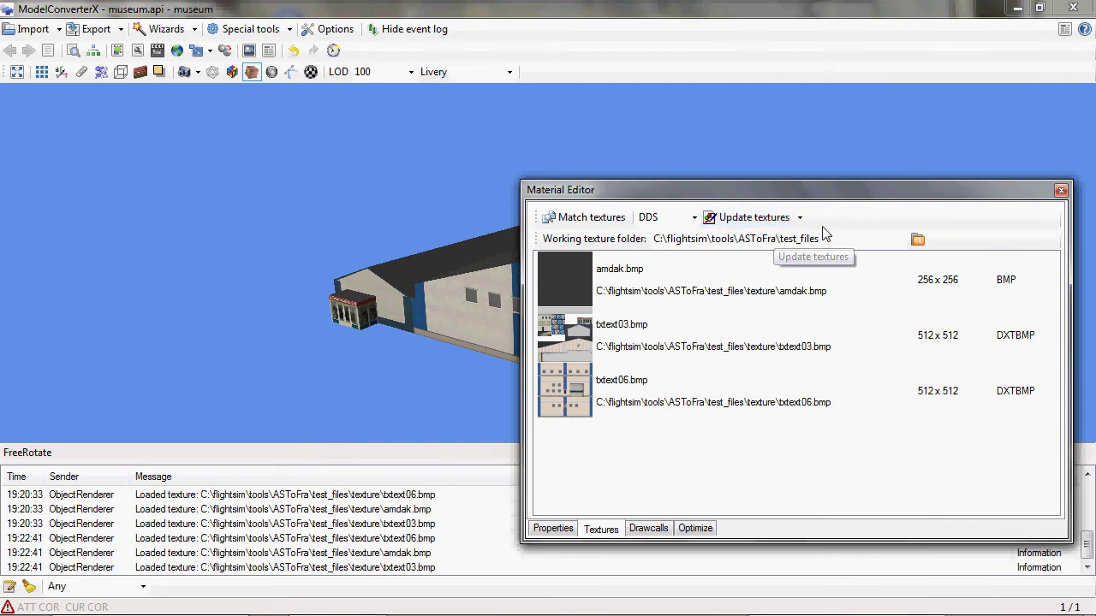
pyautogui.click(800, 218)
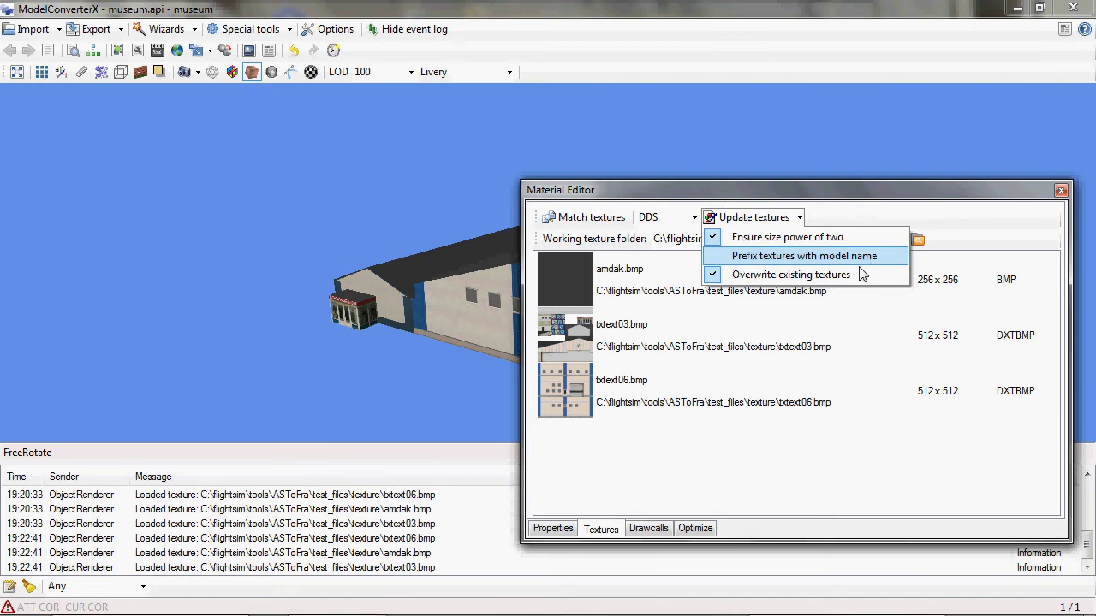
# Update amdak, txtext03 and txtext06 to DDS, then glance at txtext03's actions menu unchanged.
pyautogui.click(782, 196)
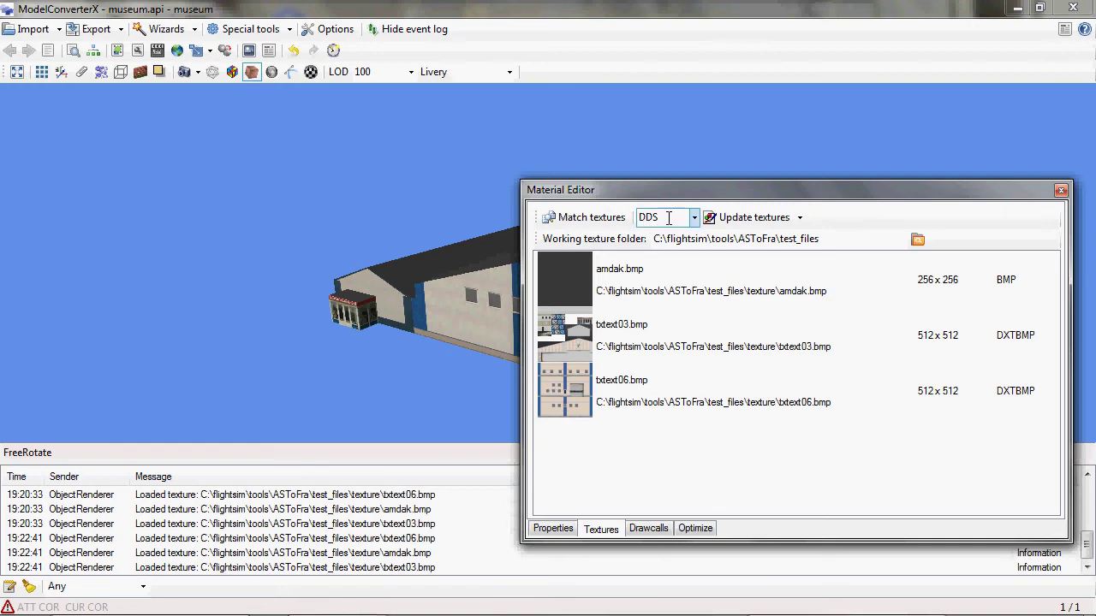
pyautogui.click(740, 219)
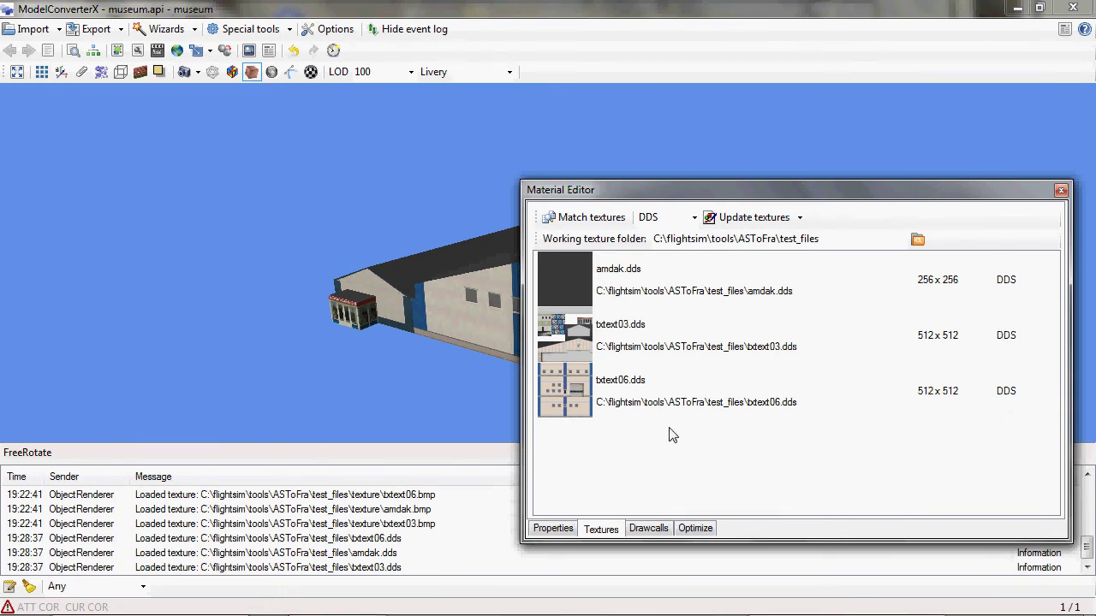
pyautogui.rightClick(688, 333)
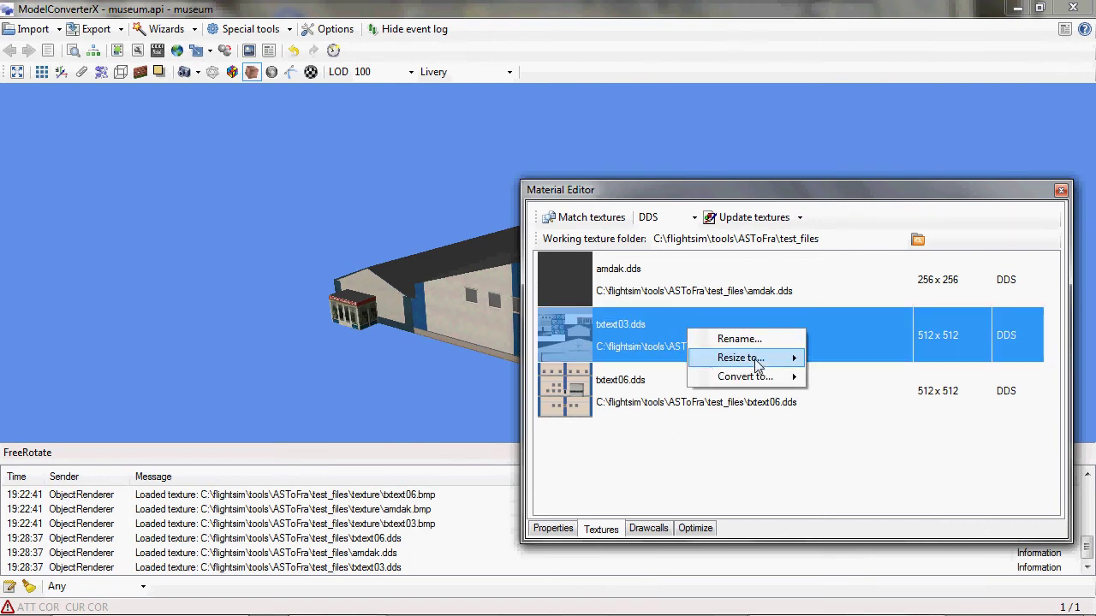
pyautogui.moveTo(758, 366)
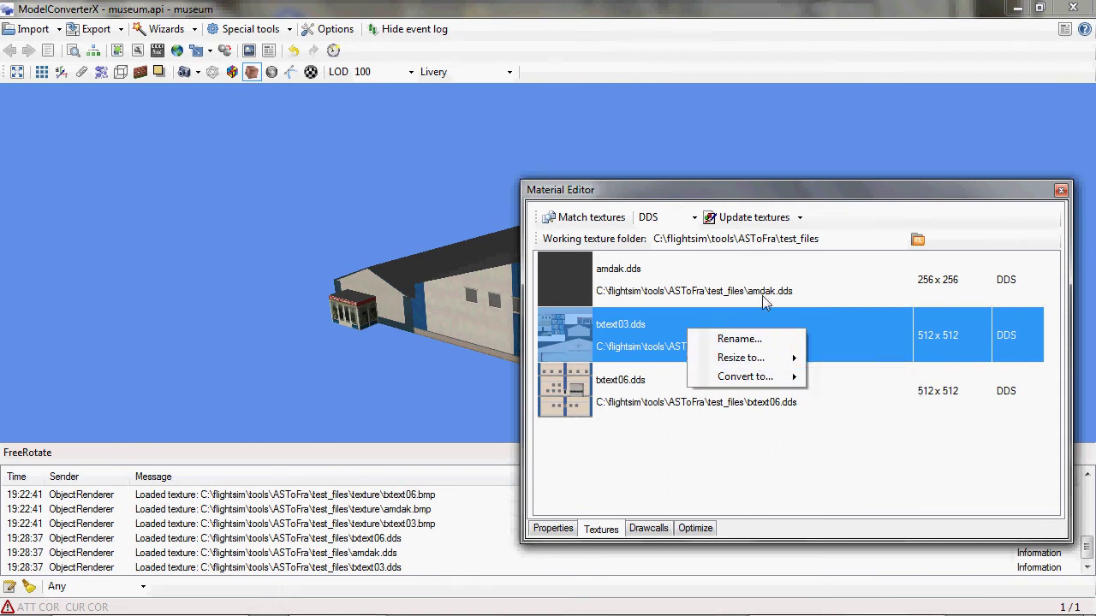
pyautogui.click(769, 195)
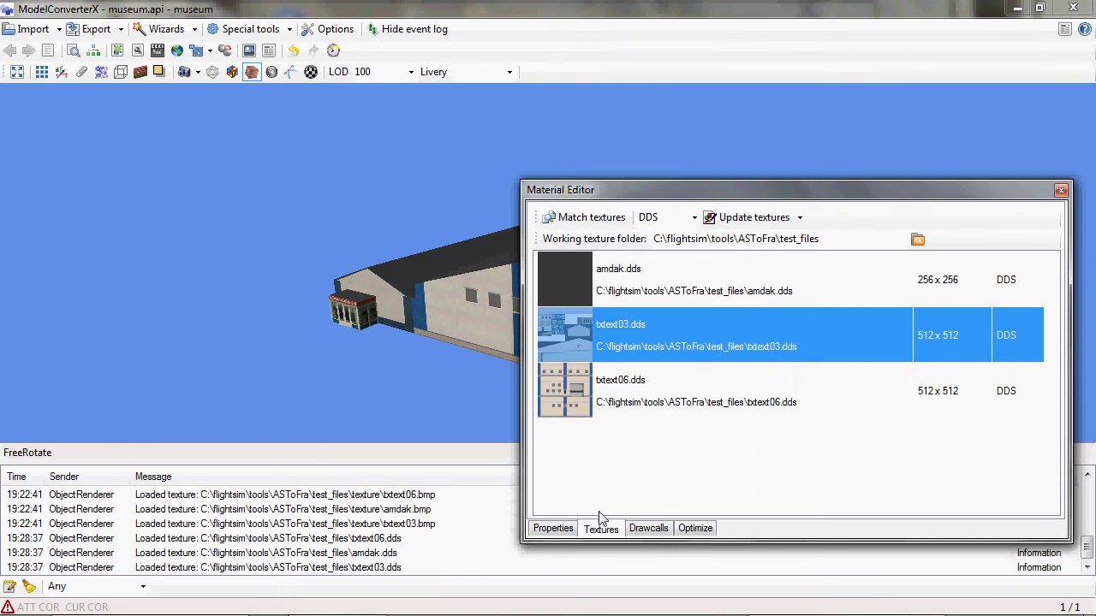
# Run Minimize drawcalls on the Drawcalls tab, cutting the museum model from 3 to 2.
pyautogui.click(649, 529)
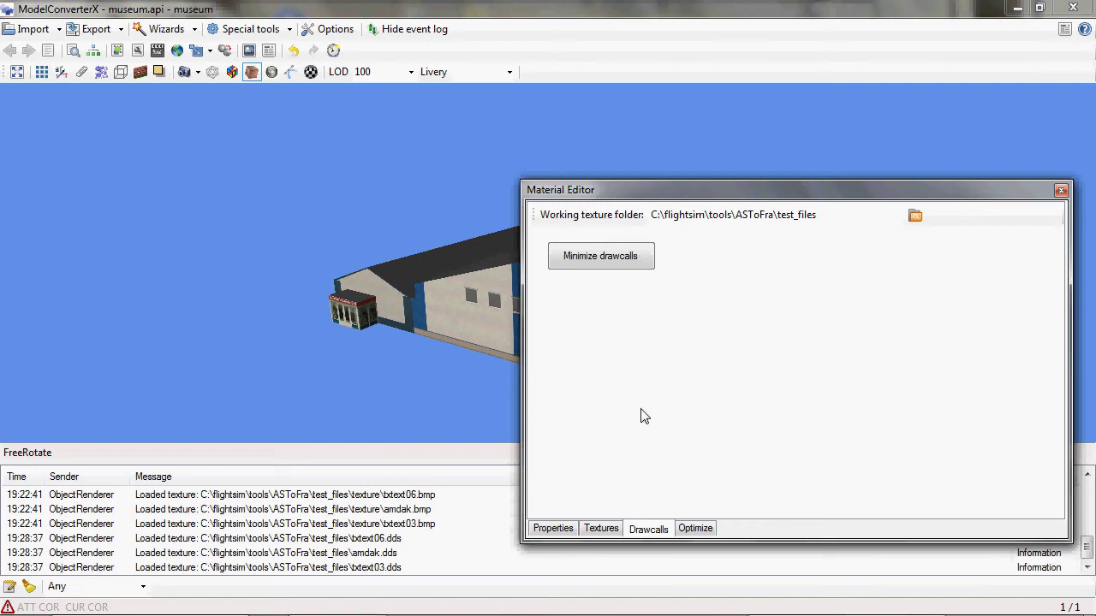
pyautogui.click(617, 260)
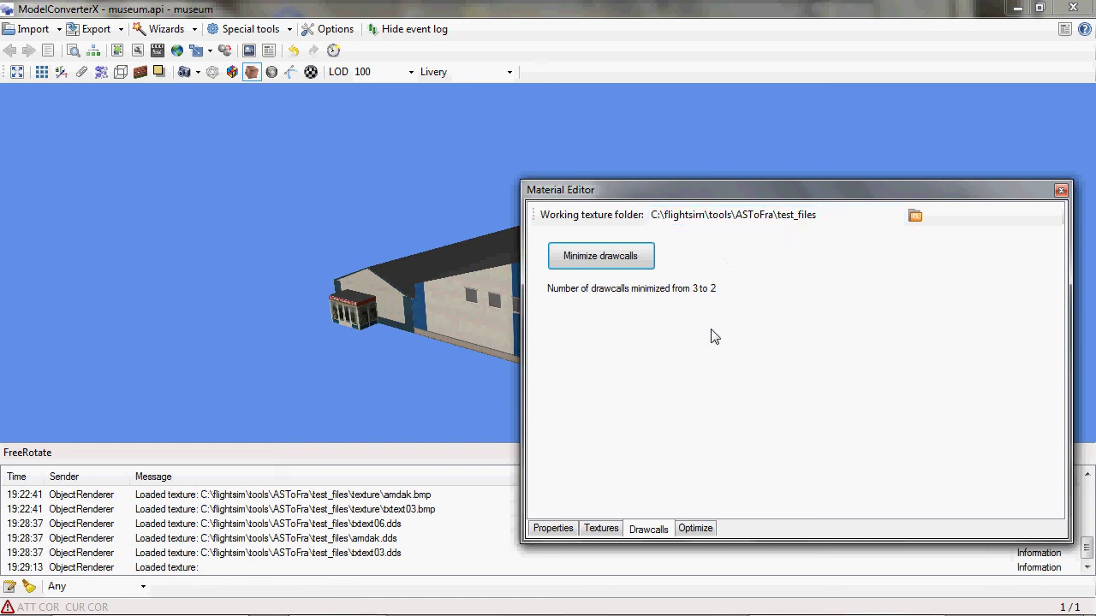
# On the Optimize tab, import similarMaterials.MDL from recent files and move the editor below the cubes.
pyautogui.click(695, 529)
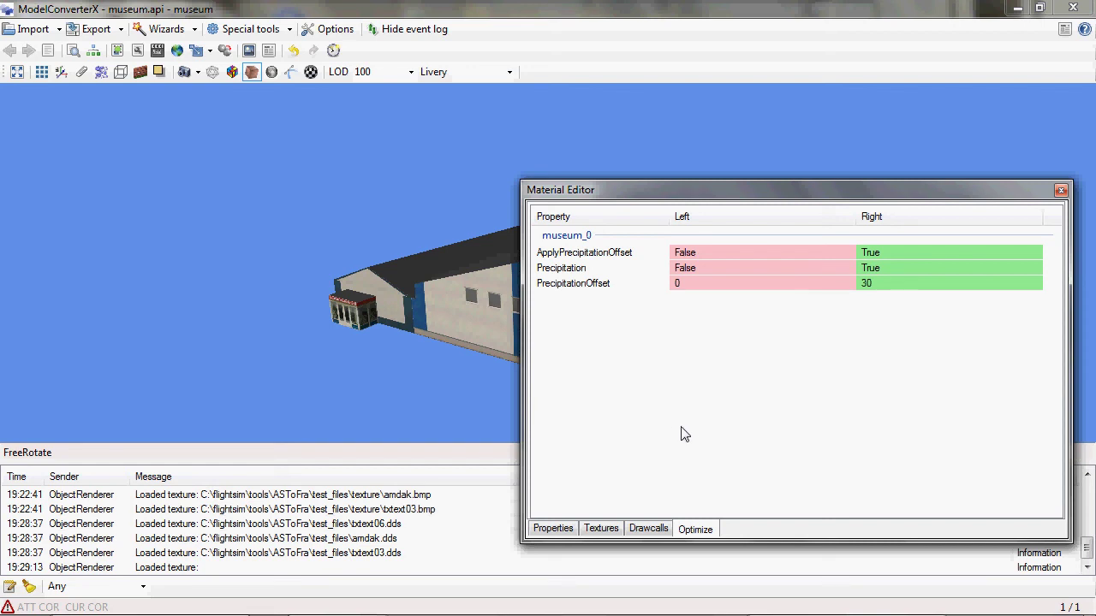
pyautogui.click(60, 32)
pyautogui.click(59, 29)
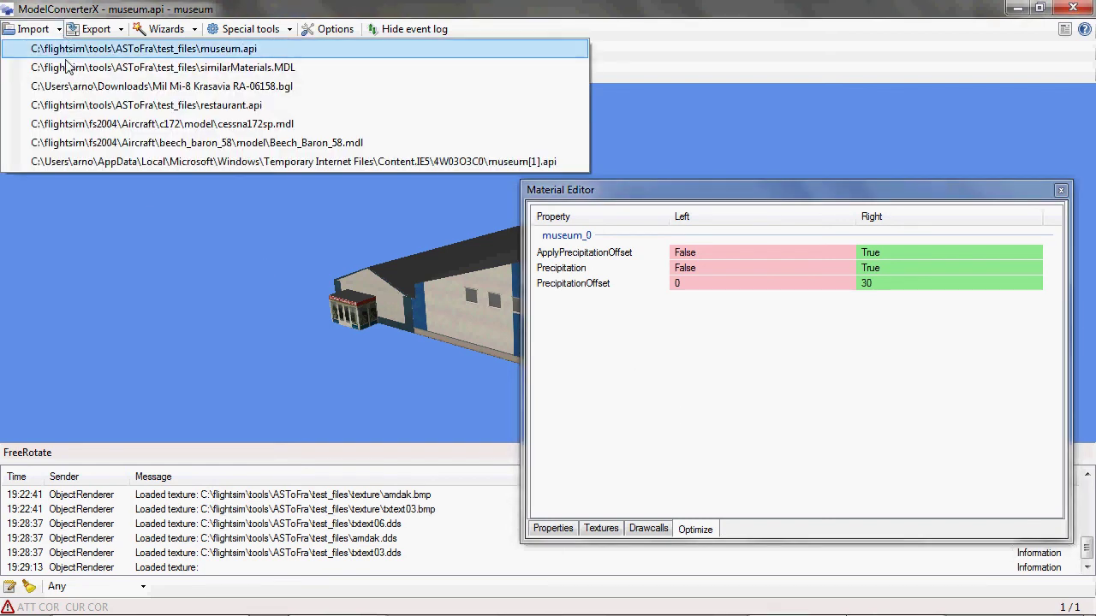
pyautogui.click(52, 65)
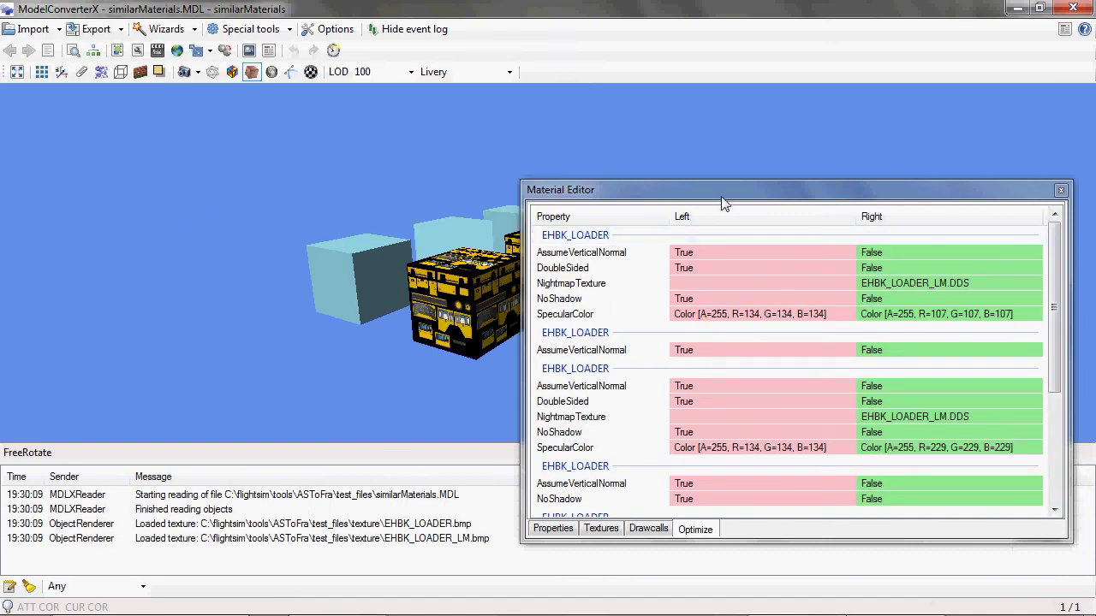
pyautogui.moveTo(724, 200); pyautogui.dragTo(518, 476)
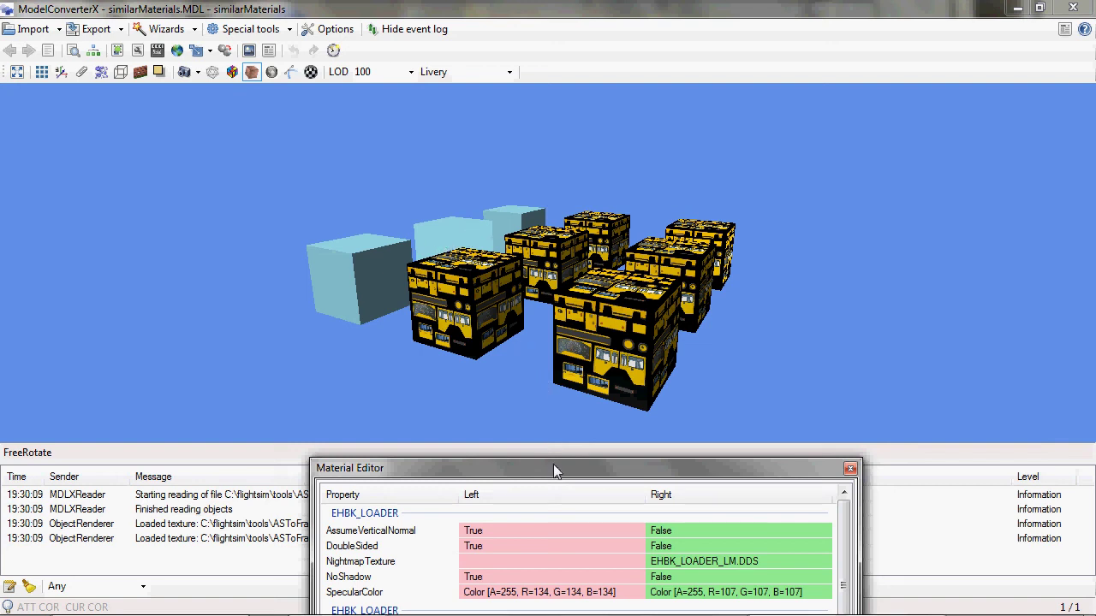
# Scroll the Optimize list to its end and select the last colorFFE4D496 SpecularColor mismatch.
pyautogui.moveTo(553, 469); pyautogui.dragTo(758, 140)
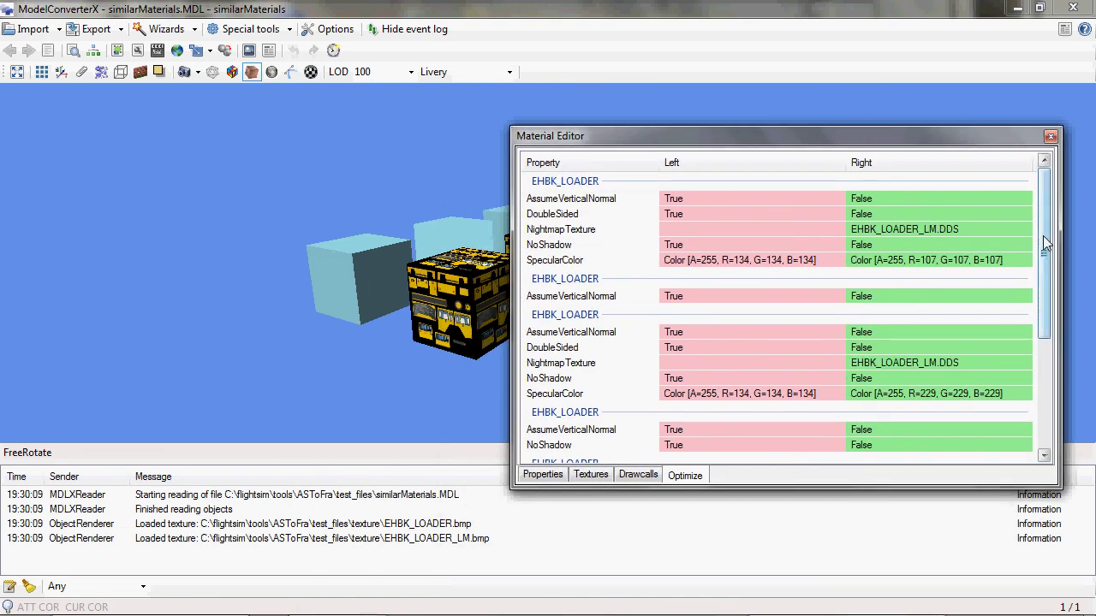
pyautogui.scroll(-1, 1045, 240)
pyautogui.scroll(1, 1045, 225)
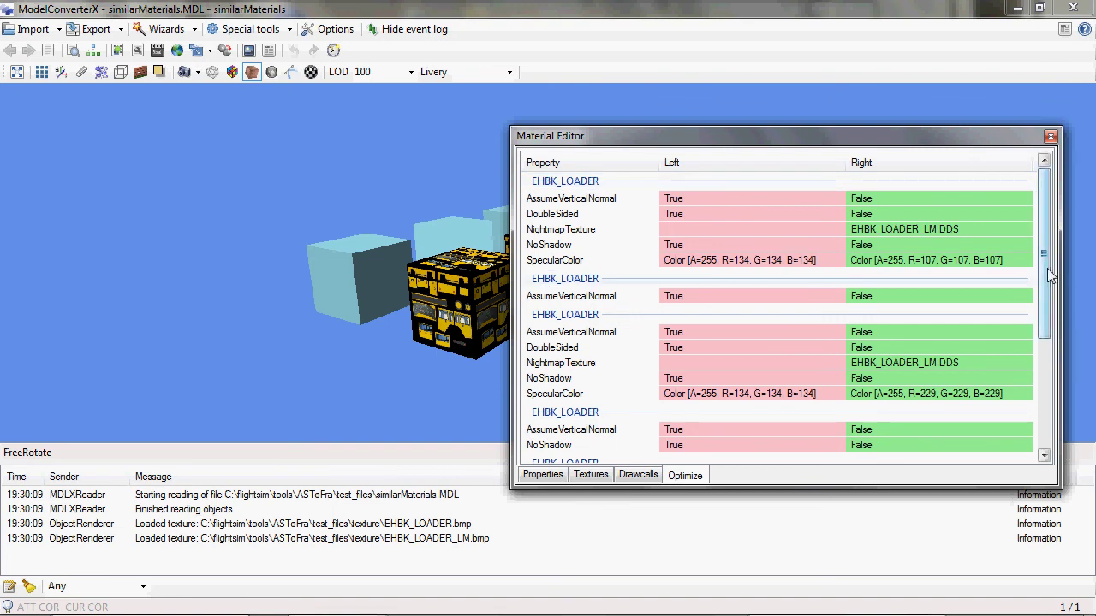
pyautogui.moveTo(1051, 274); pyautogui.dragTo(1046, 396)
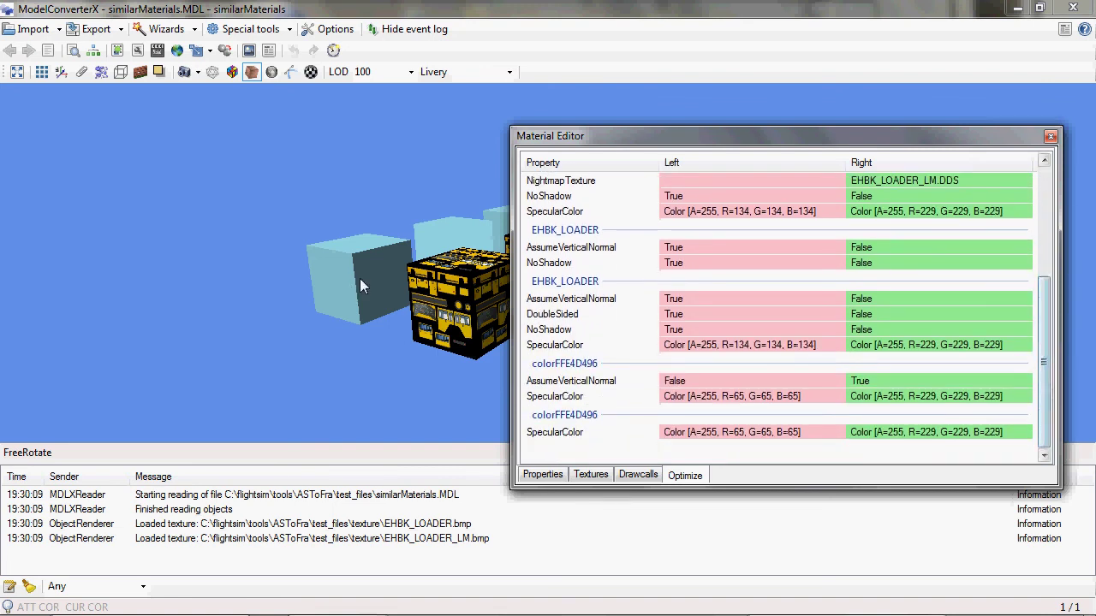
pyautogui.click(575, 435)
pyautogui.moveTo(769, 142); pyautogui.dragTo(797, 129)
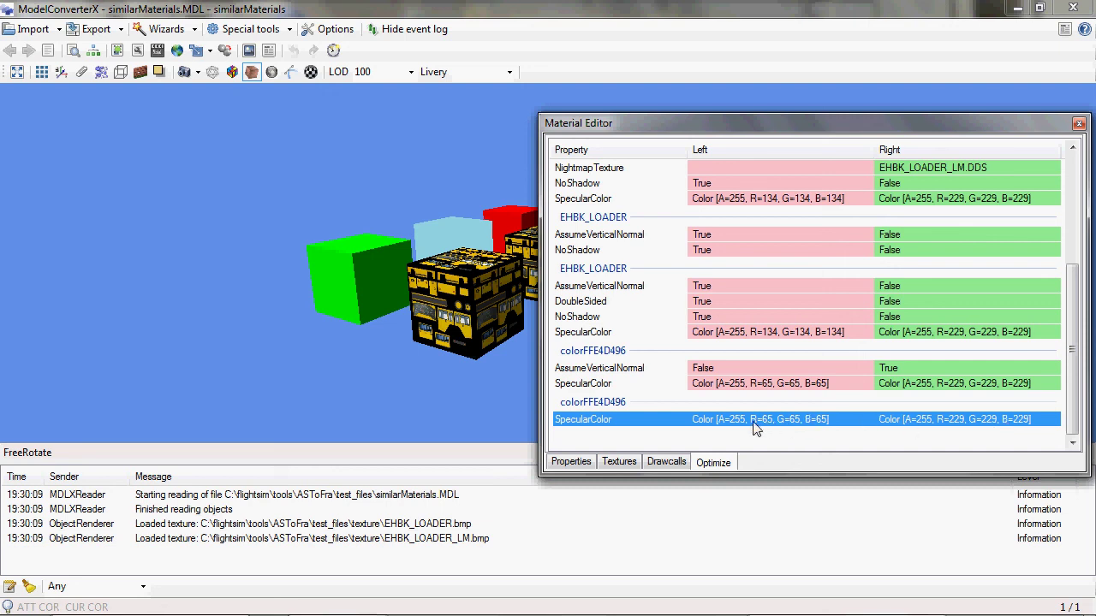
# Resolve the final colorFFE4D496 SpecularColor mismatch using its left value.
pyautogui.rightClick(800, 429)
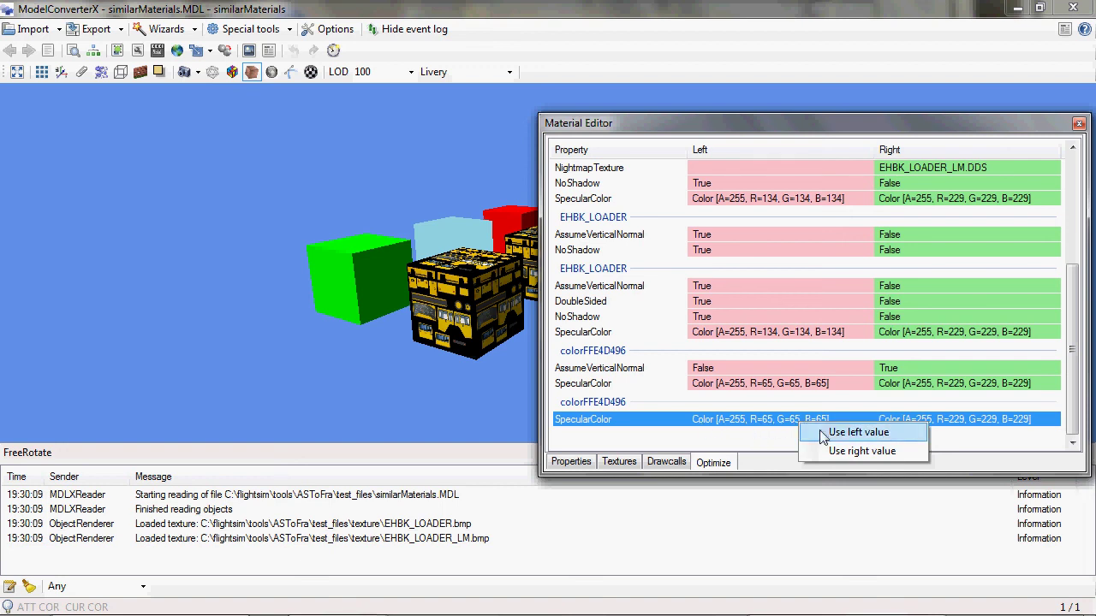
pyautogui.click(856, 432)
pyautogui.scroll(-3, 770, 397)
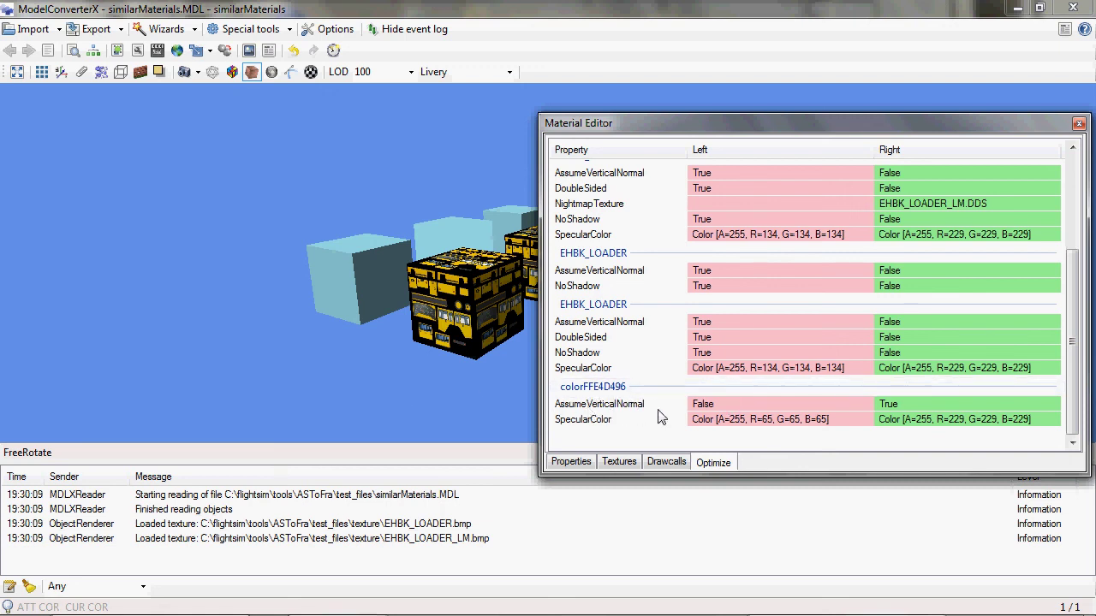
# Apply left values to both colorFFE4D496 AssumeVerticalNormal and SpecularColor mismatches together.
pyautogui.click(747, 408)
pyautogui.keyDown('shift'); pyautogui.click(745, 420); pyautogui.keyUp('shift')
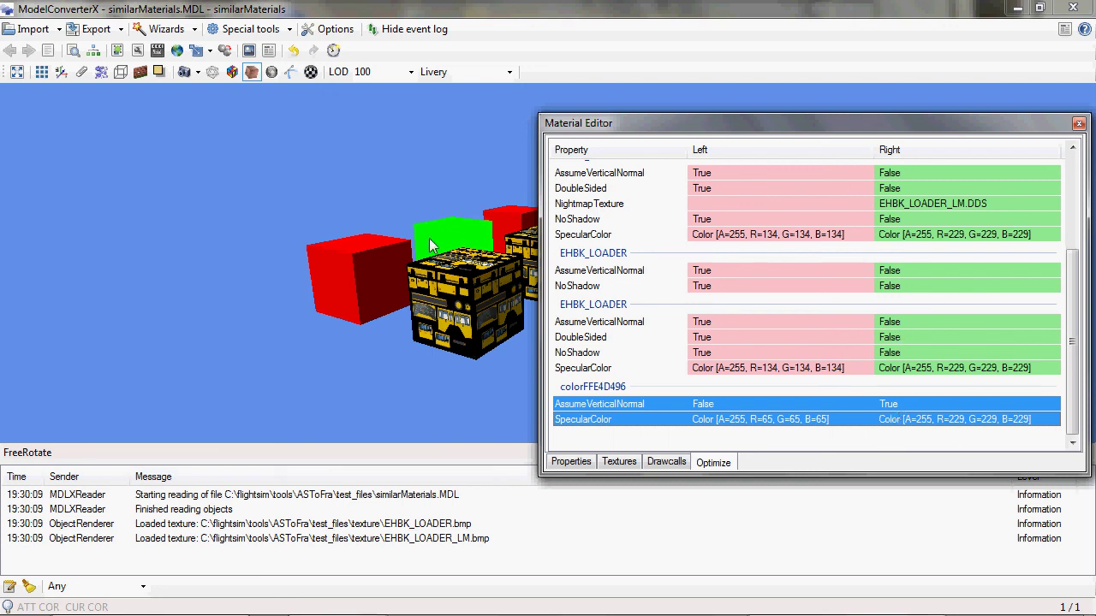
pyautogui.rightClick(929, 425)
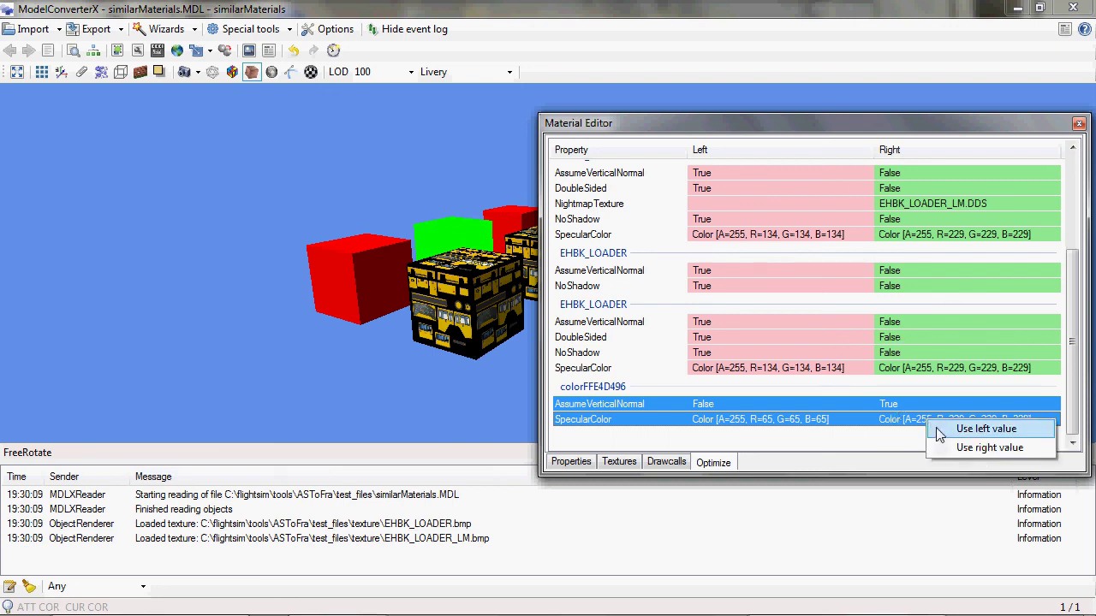
pyautogui.click(985, 429)
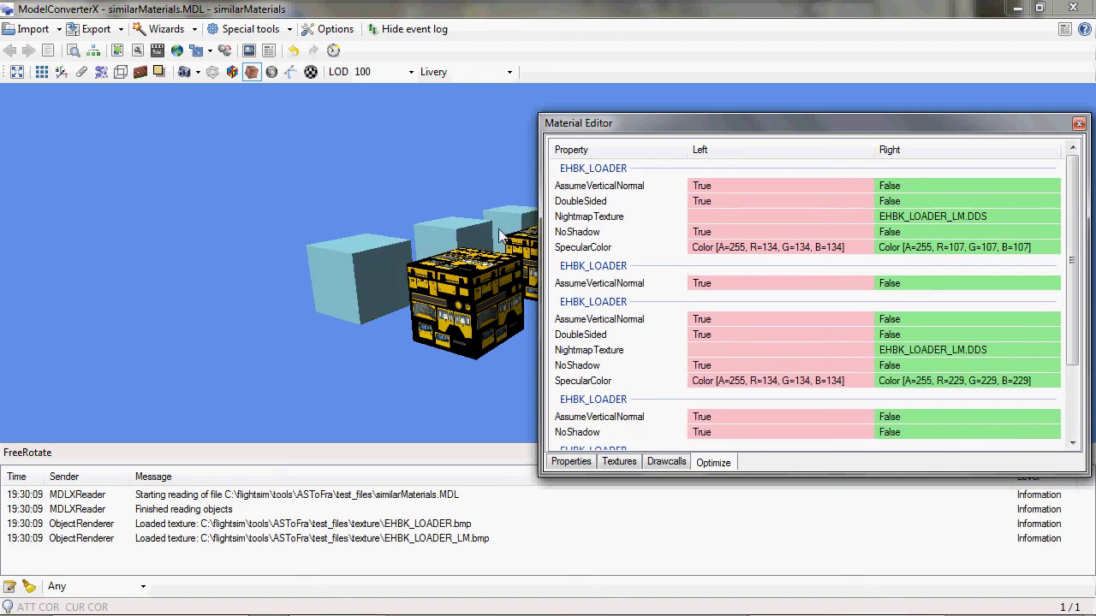